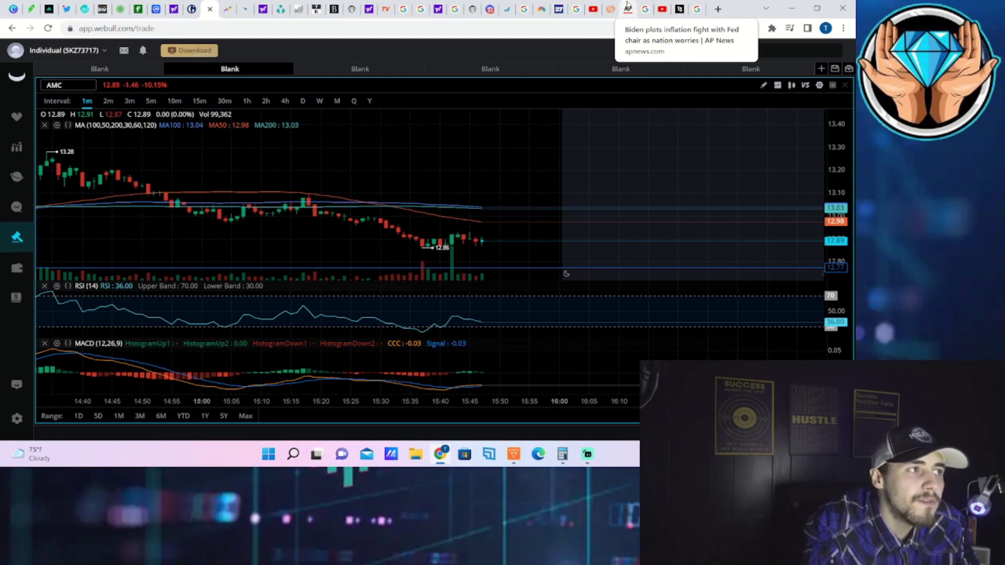
# Step: Move from the Webull AMC chart through Stonk-O-Tracker to the Discord premium-patreon channel
pyautogui.click(474, 9)
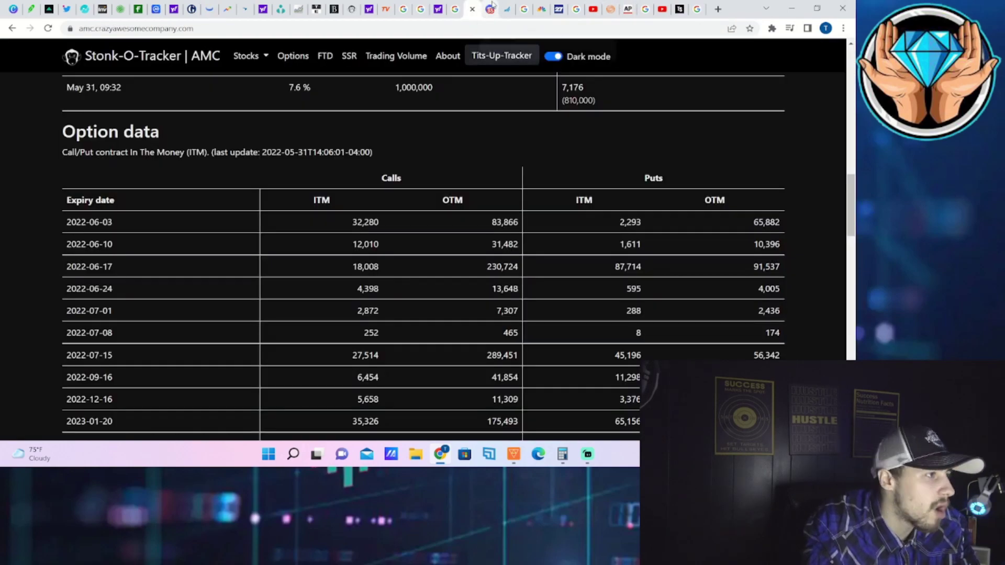
pyautogui.click(491, 9)
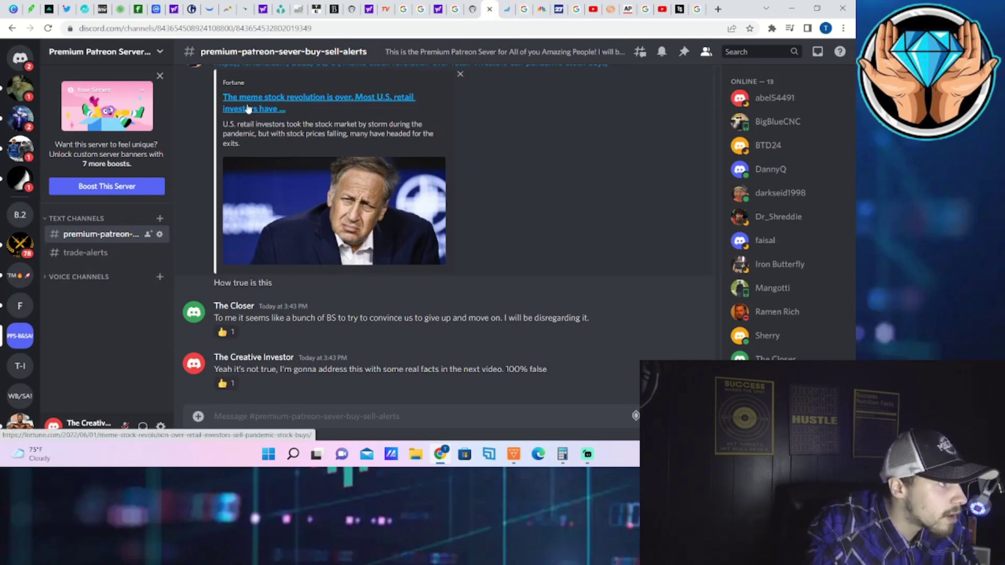
# Step: Follow the shared Fortune link from Discord, confirming the Hold Up prompt
pyautogui.click(246, 106)
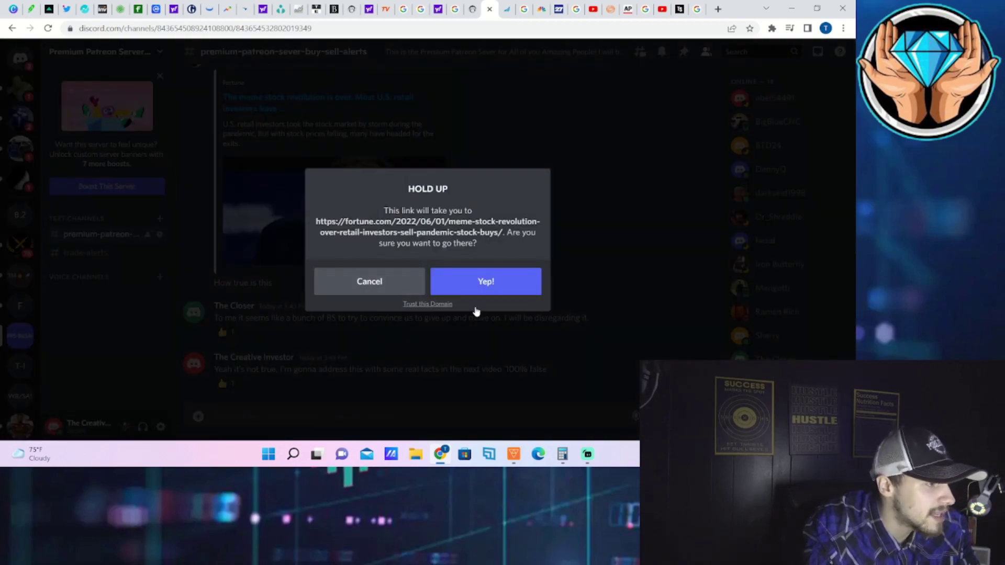
pyautogui.click(473, 281)
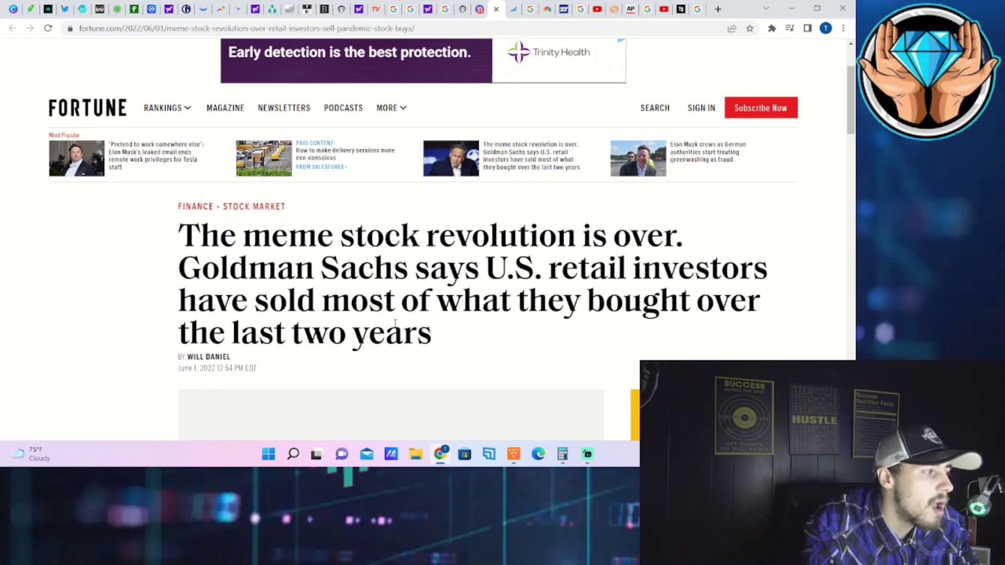
pyautogui.scroll(-3, 394, 329)
pyautogui.scroll(-4, 377, 328)
pyautogui.scroll(-3, 315, 323)
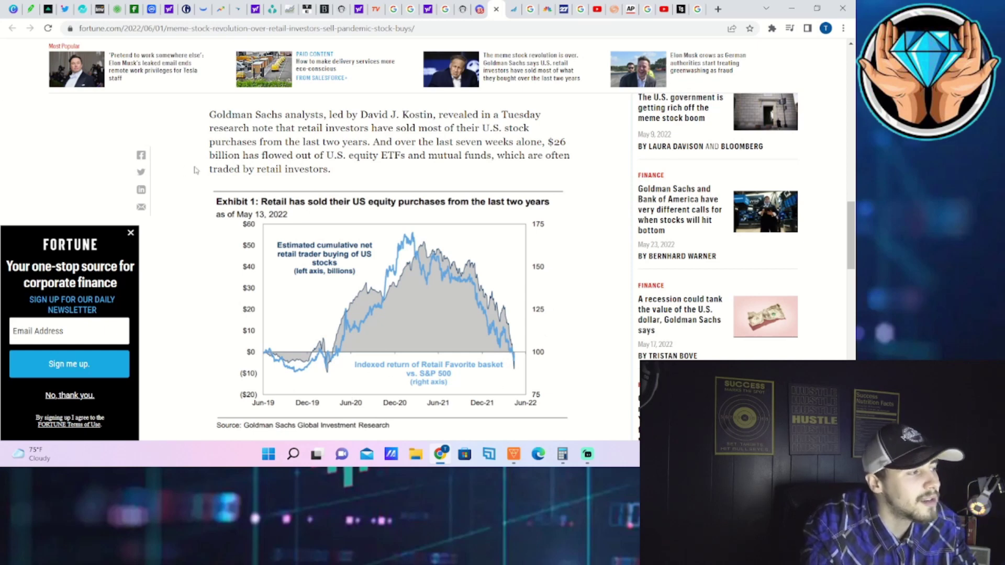
pyautogui.click(617, 9)
pyautogui.scroll(-3, 88, 328)
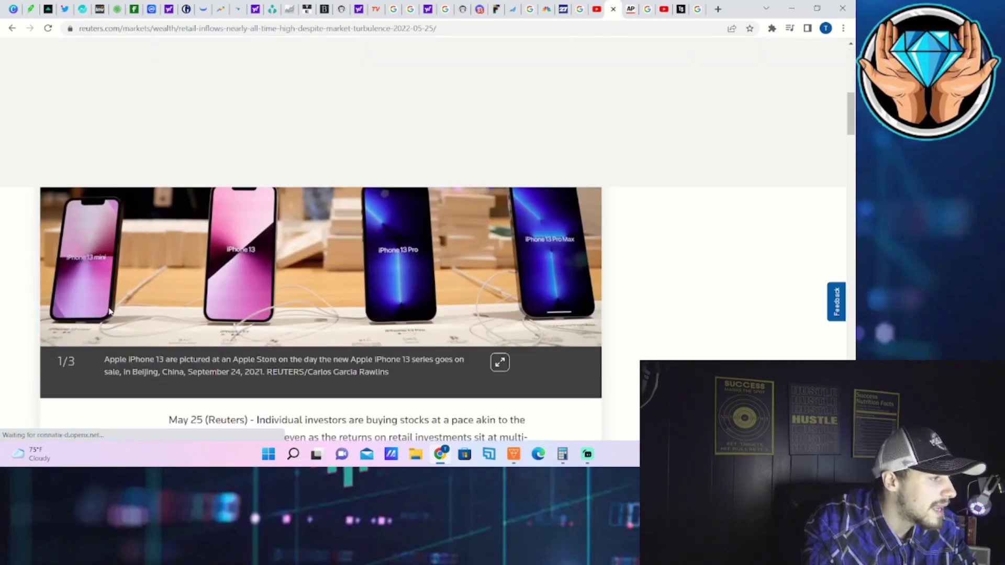
pyautogui.scroll(-3, 111, 322)
pyautogui.scroll(-4, 118, 318)
pyautogui.scroll(5, 136, 313)
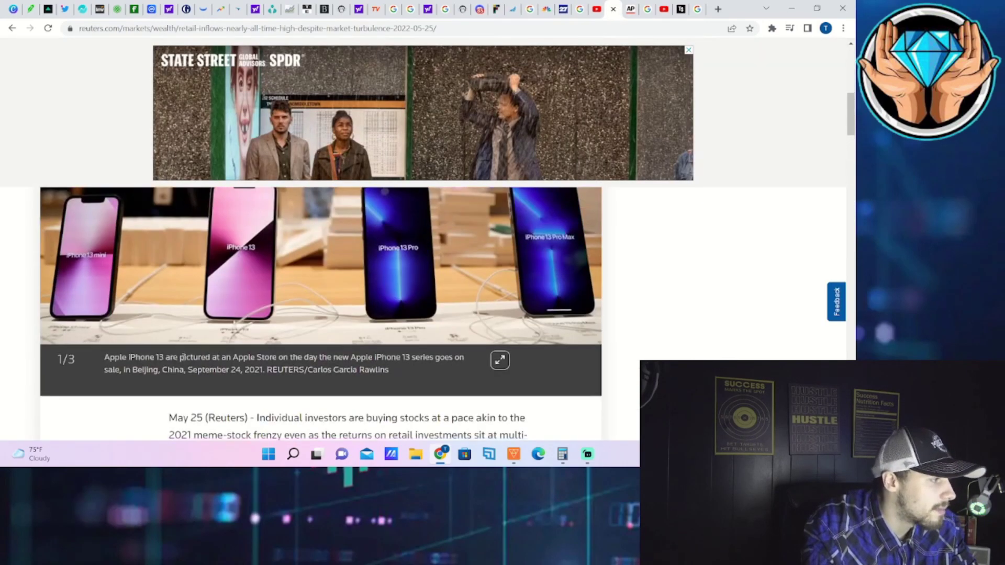
pyautogui.moveTo(168, 259)
pyautogui.mouseDown()
pyautogui.moveTo(274, 260)
pyautogui.moveTo(250, 260)
pyautogui.mouseUp()
pyautogui.click(135, 273)
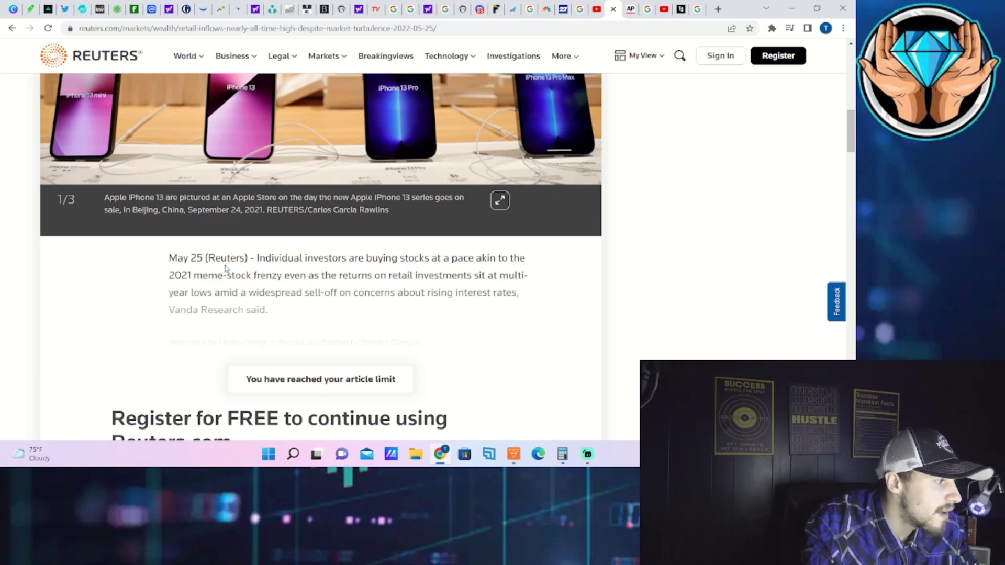
pyautogui.scroll(3, 226, 267)
pyautogui.scroll(4, 227, 269)
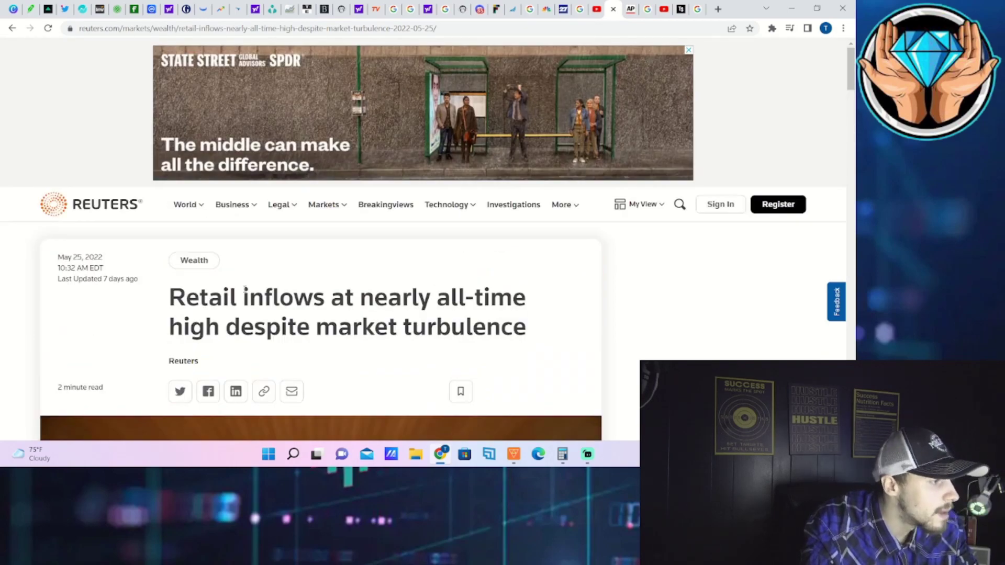
pyautogui.scroll(-1, 220, 290)
pyautogui.moveTo(167, 244); pyautogui.dragTo(412, 273)
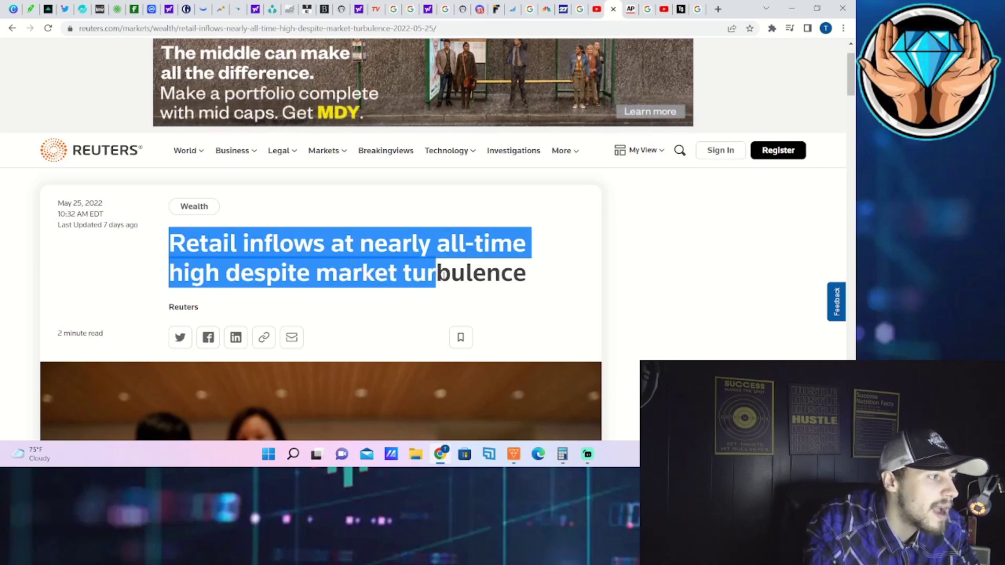
pyautogui.moveTo(413, 273); pyautogui.dragTo(530, 283)
pyautogui.click(565, 263)
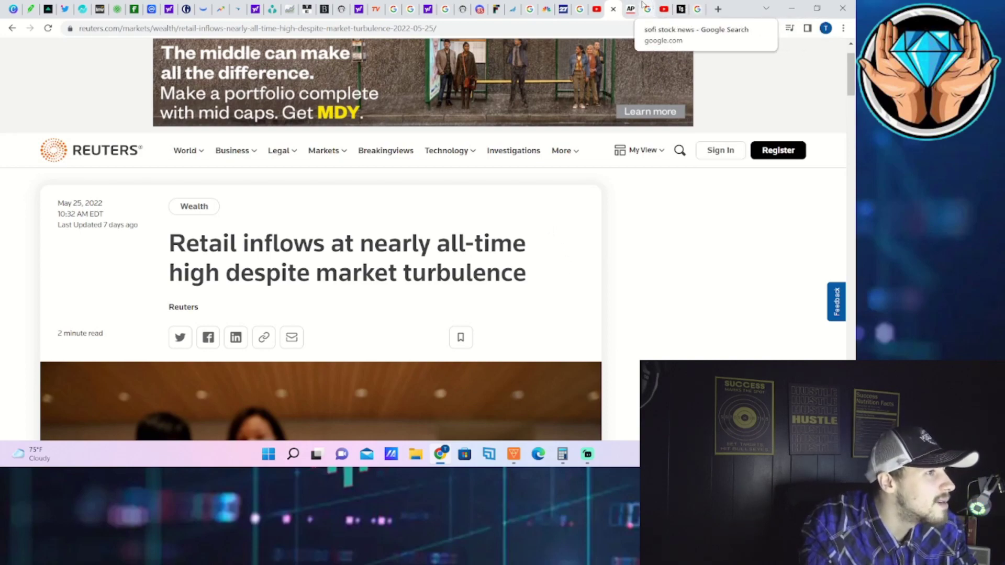
# Step: Back on the Fortune article, highlight the 'AMC and GameStop' mention, then clear it
pyautogui.click(497, 8)
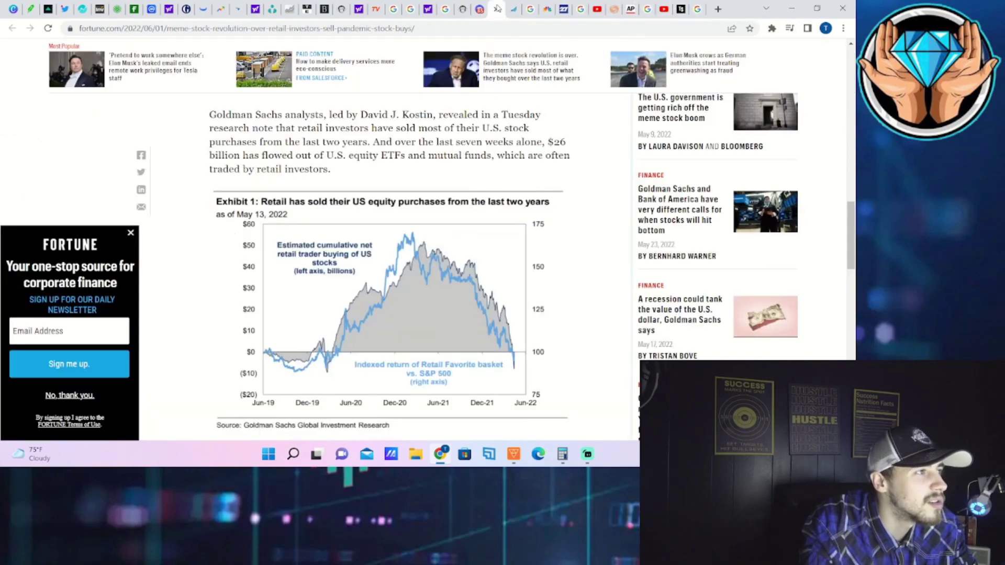
pyautogui.scroll(10, 275, 224)
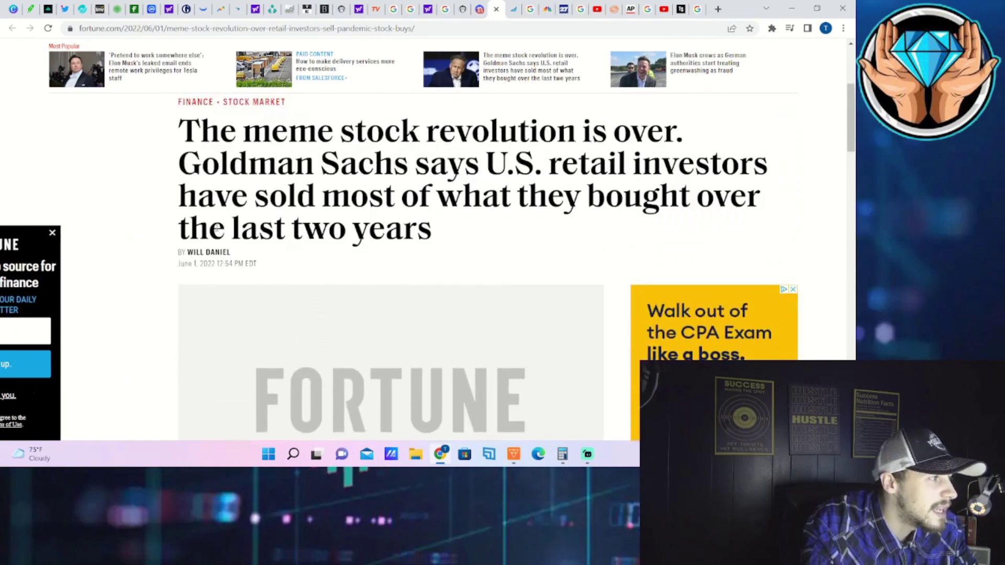
pyautogui.scroll(2, 181, 303)
pyautogui.moveTo(181, 295)
pyautogui.mouseDown()
pyautogui.moveTo(711, 357)
pyautogui.moveTo(432, 393)
pyautogui.mouseUp()
pyautogui.click(619, 386)
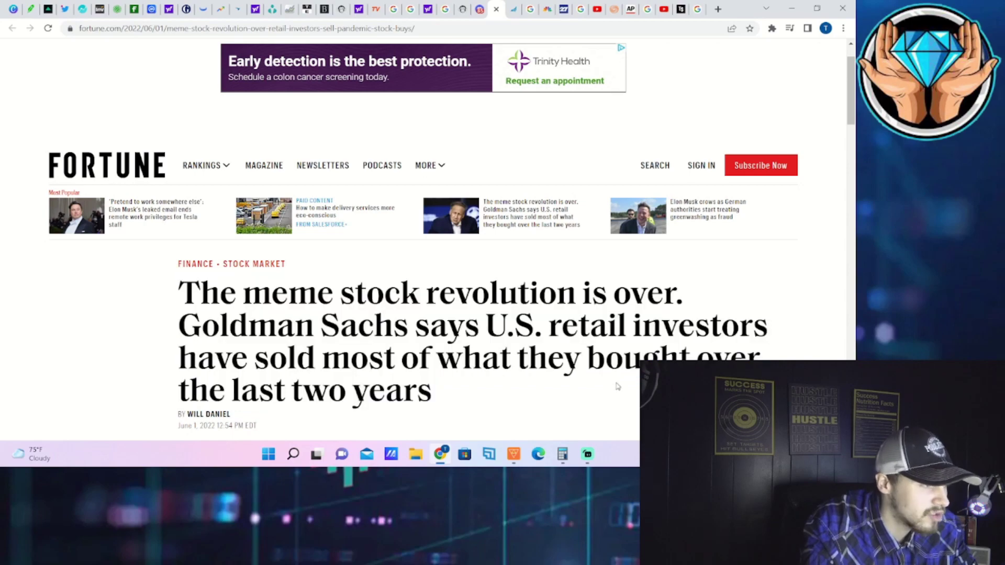
pyautogui.scroll(-2, 612, 387)
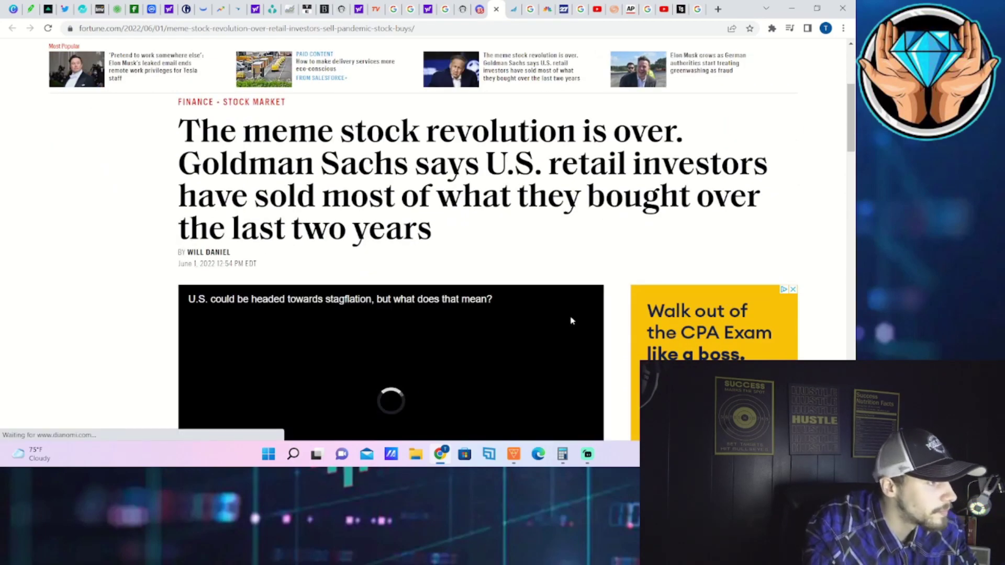
pyautogui.scroll(-2, 426, 208)
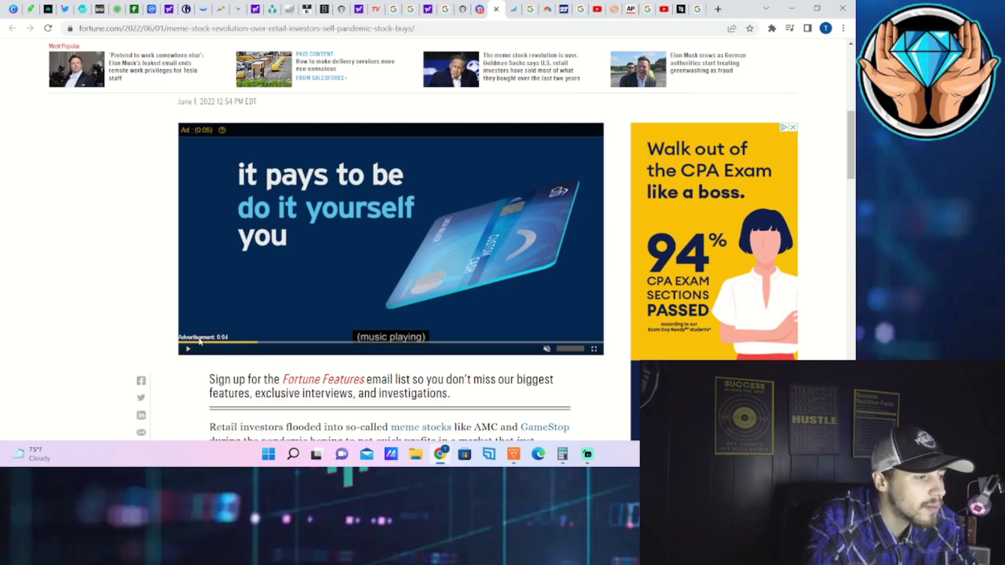
pyautogui.scroll(-1, 434, 304)
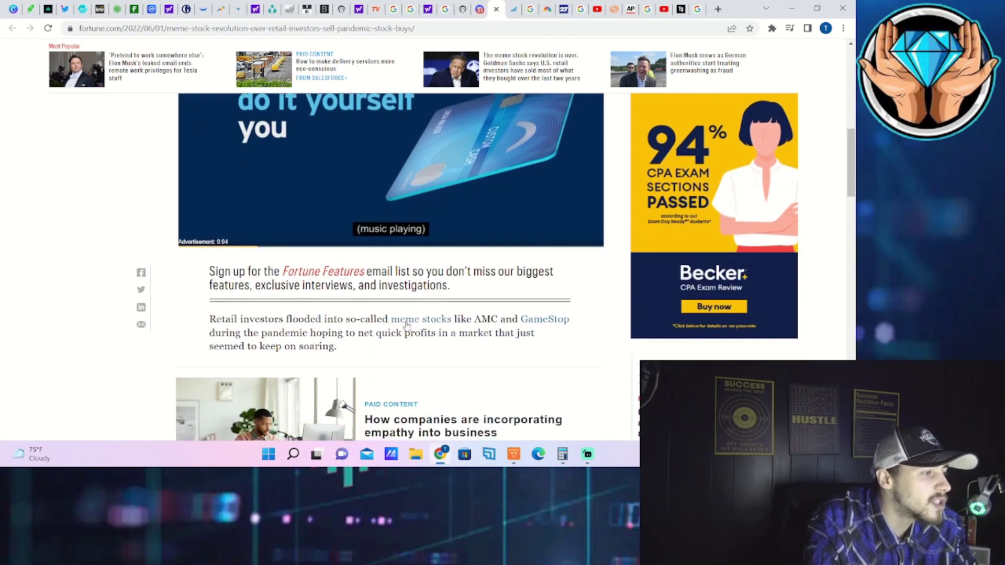
pyautogui.moveTo(479, 323)
pyautogui.mouseDown()
pyautogui.moveTo(570, 322)
pyautogui.moveTo(506, 312)
pyautogui.mouseUp()
pyautogui.click(571, 329)
pyautogui.click(578, 350)
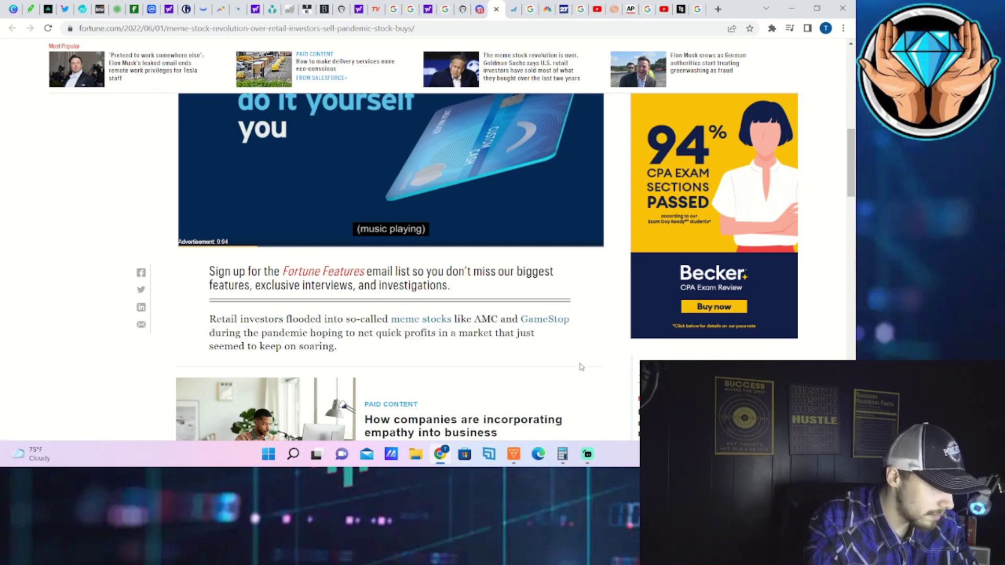
pyautogui.moveTo(571, 322); pyautogui.dragTo(473, 322)
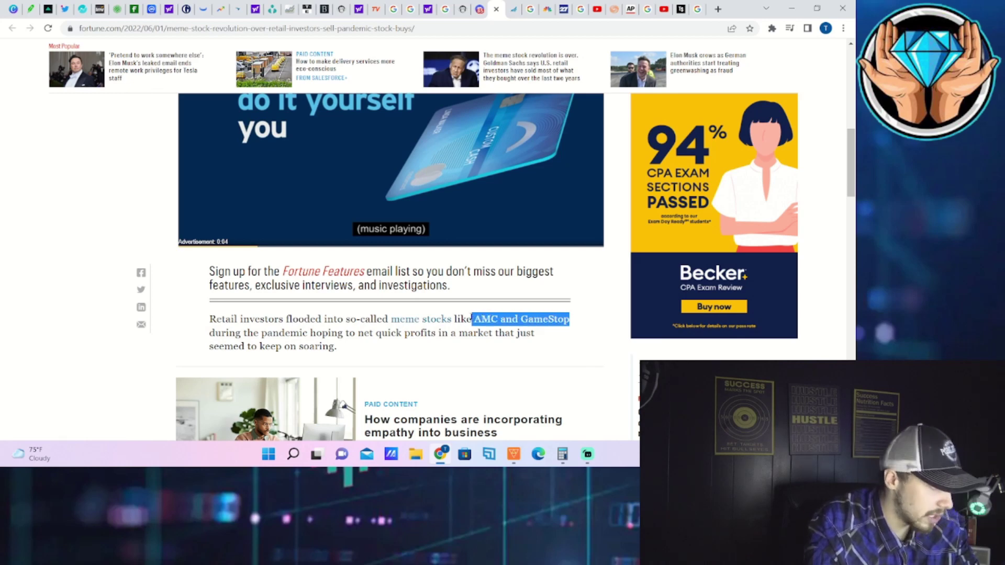
pyautogui.click(107, 224)
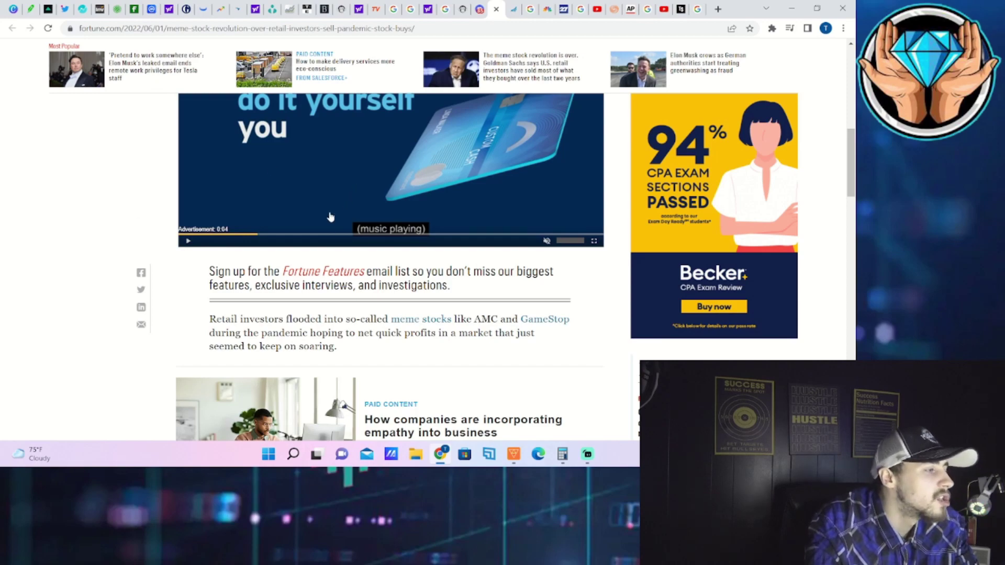
pyautogui.scroll(10, 329, 220)
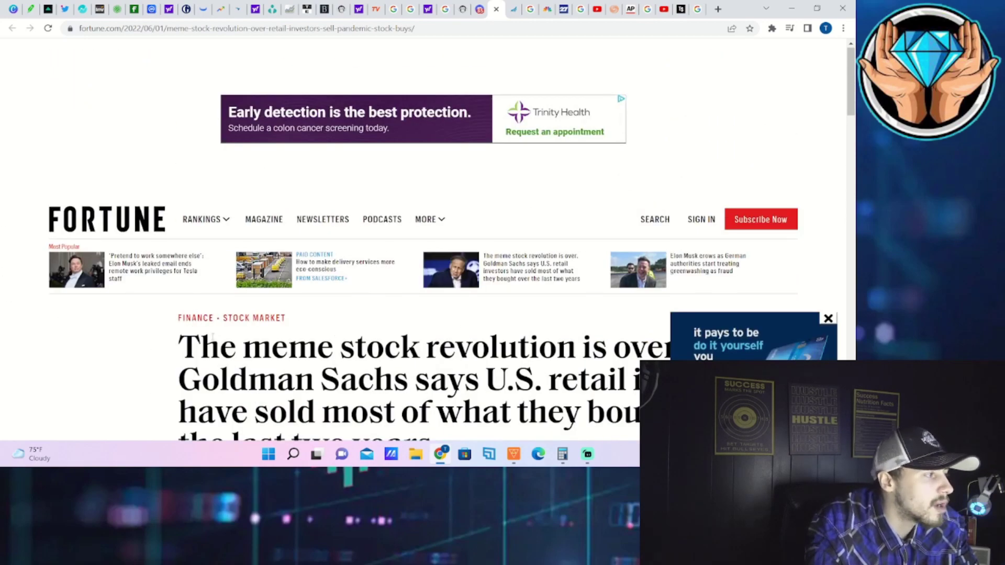
pyautogui.scroll(-2, 63, 322)
pyautogui.moveTo(179, 236)
pyautogui.mouseDown()
pyautogui.moveTo(363, 276)
pyautogui.moveTo(486, 336)
pyautogui.mouseUp()
pyautogui.click(828, 319)
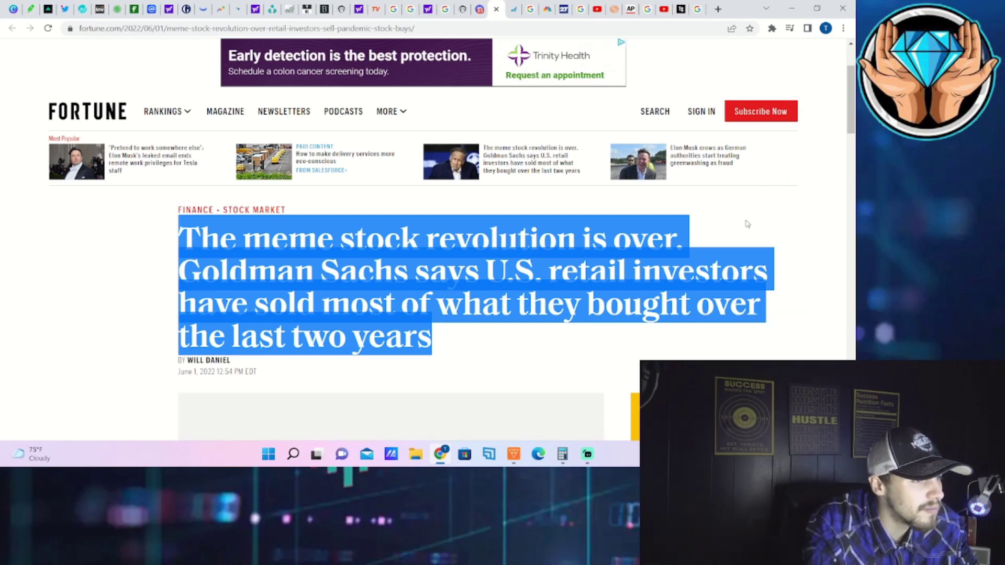
pyautogui.click(804, 215)
pyautogui.moveTo(450, 338); pyautogui.dragTo(180, 233)
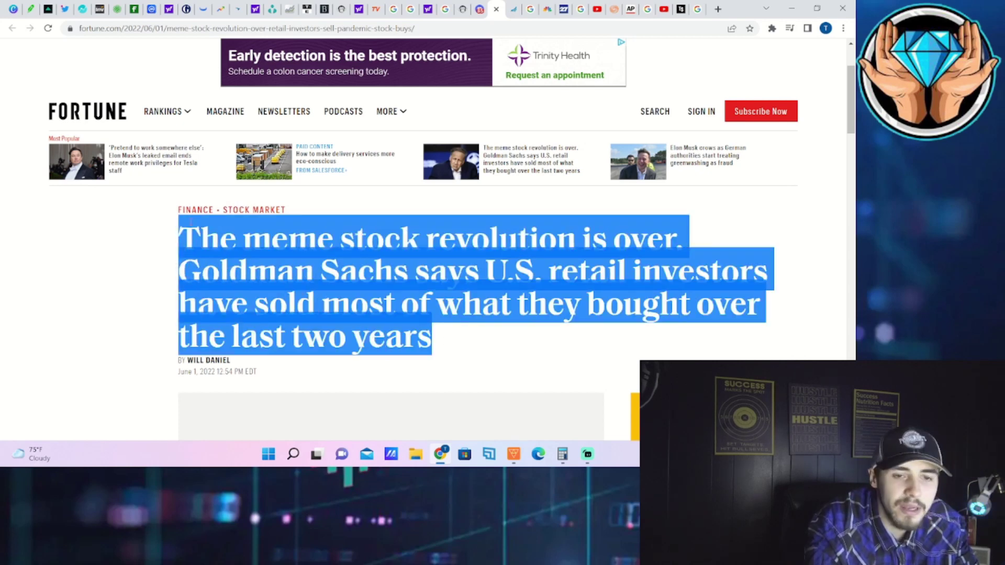
pyautogui.click(116, 266)
pyautogui.moveTo(433, 337); pyautogui.dragTo(168, 240)
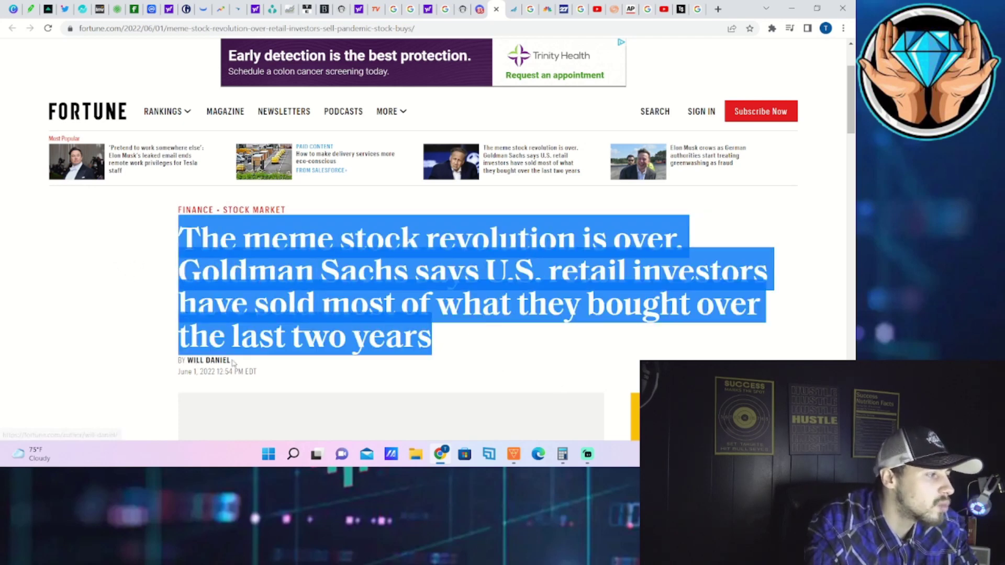
pyautogui.moveTo(234, 363)
pyautogui.mouseDown()
pyautogui.moveTo(186, 361)
pyautogui.moveTo(192, 383)
pyautogui.moveTo(225, 372)
pyautogui.mouseUp()
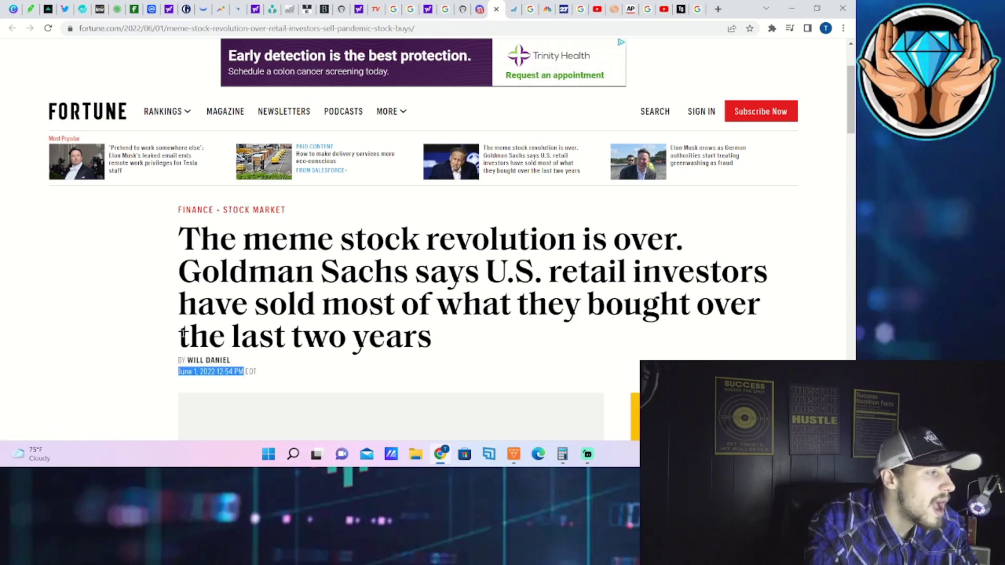
pyautogui.moveTo(179, 272)
pyautogui.mouseDown()
pyautogui.moveTo(485, 275)
pyautogui.moveTo(455, 379)
pyautogui.moveTo(423, 404)
pyautogui.moveTo(428, 370)
pyautogui.moveTo(423, 378)
pyautogui.mouseUp()
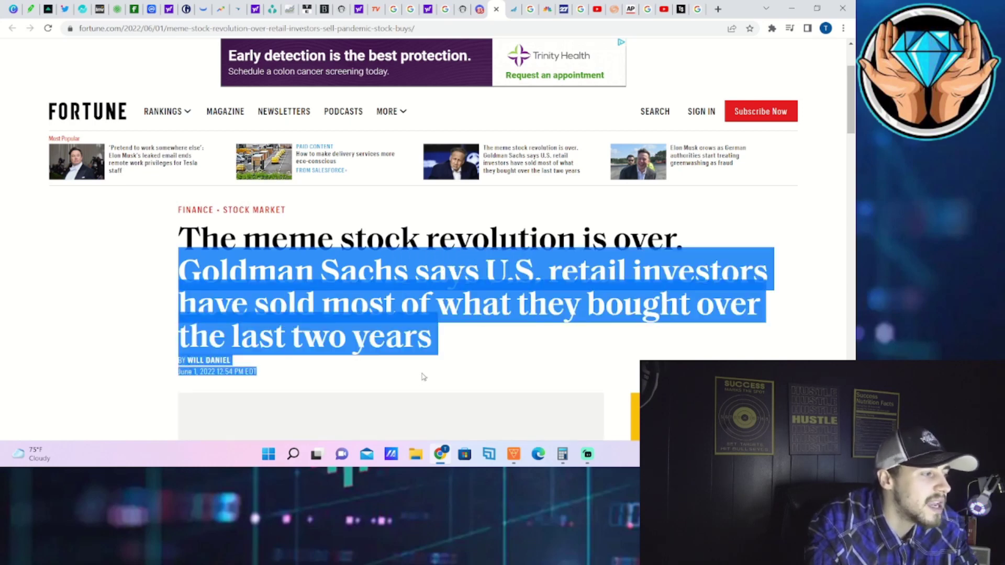
pyautogui.click(126, 334)
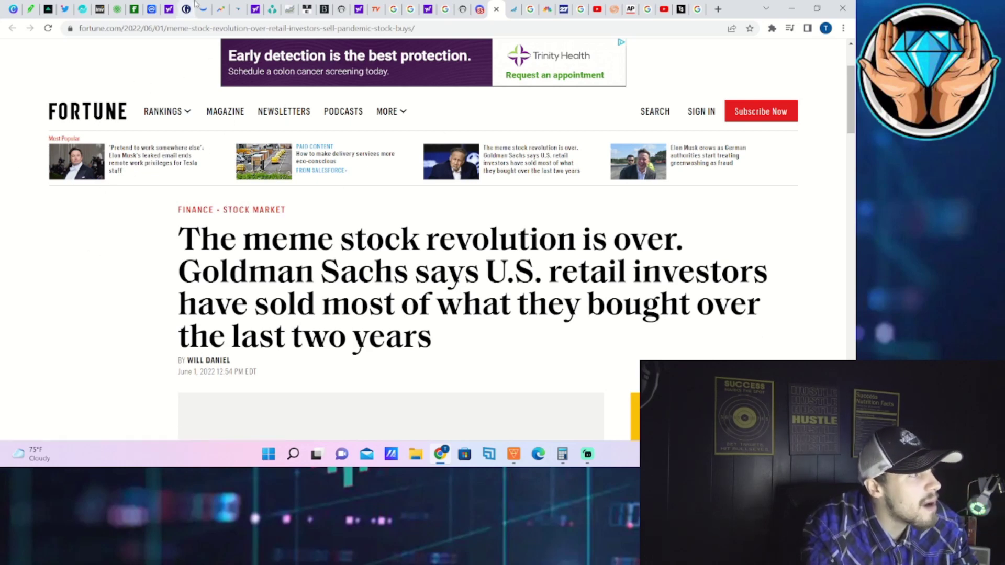
# Step: Show the Webull AMC chart, check the GME chart, then return to AMC
pyautogui.click(188, 9)
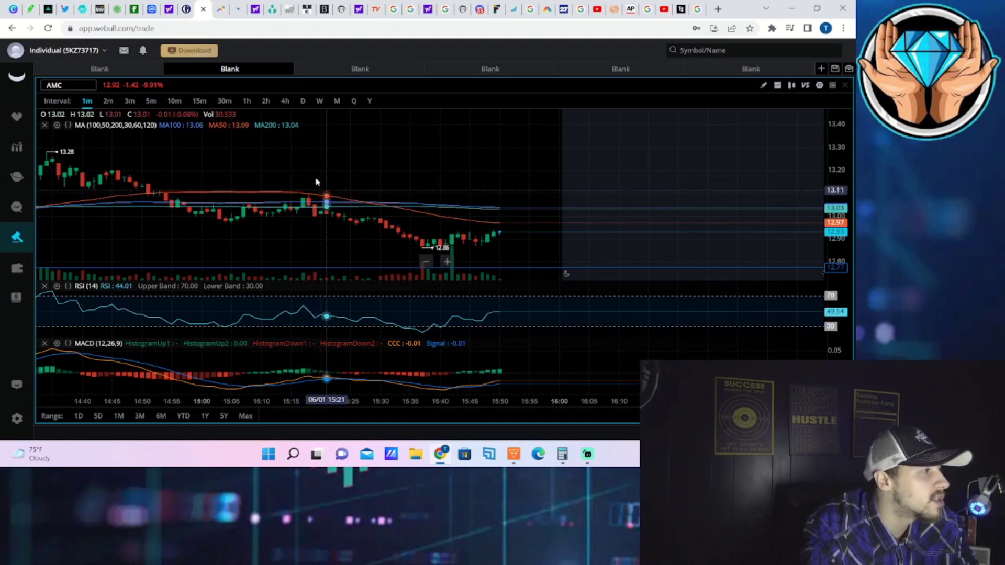
pyautogui.click(346, 70)
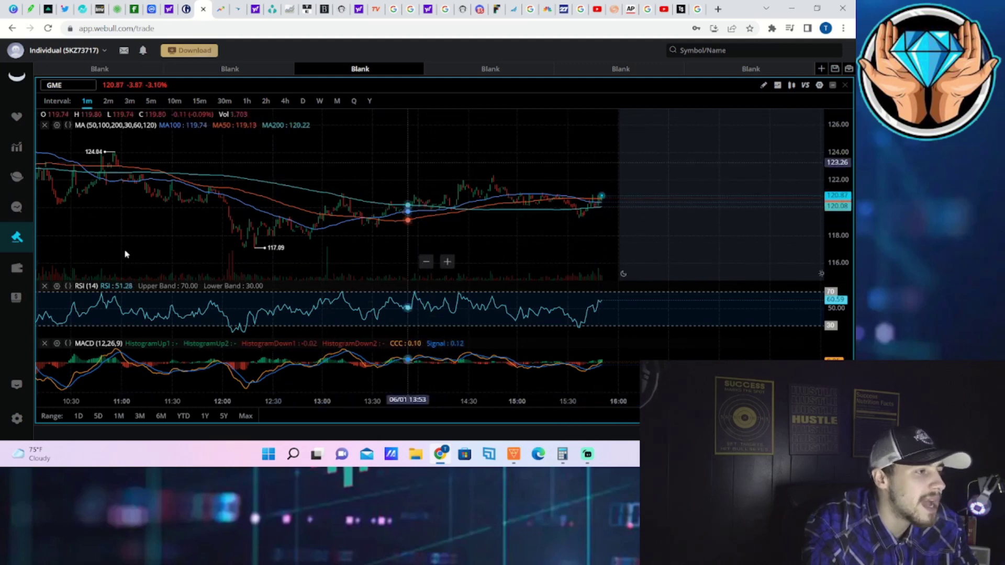
pyautogui.click(230, 70)
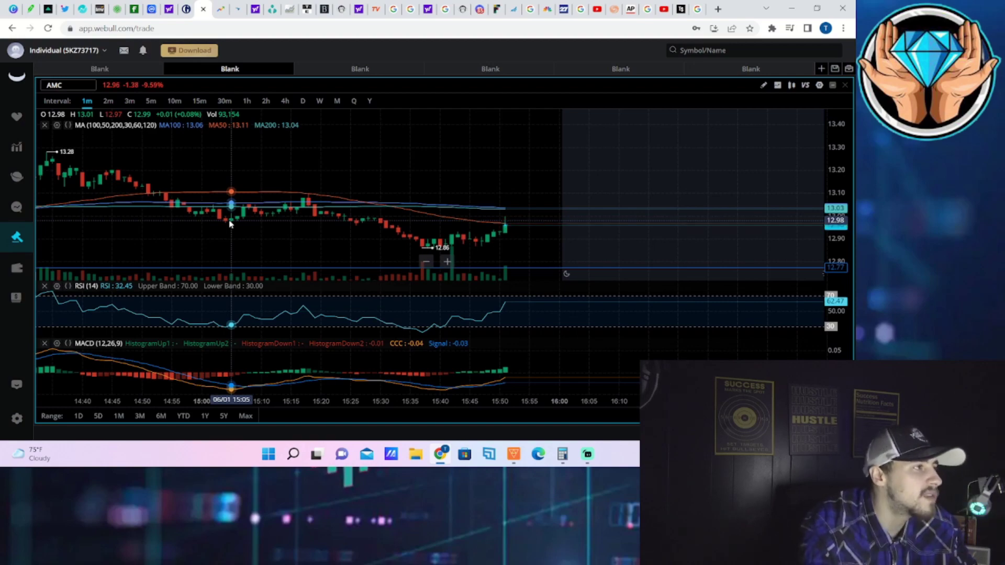
# Step: After AMC's Ortex data, search 'gme' and open the NYSE:GME overview
pyautogui.click(270, 9)
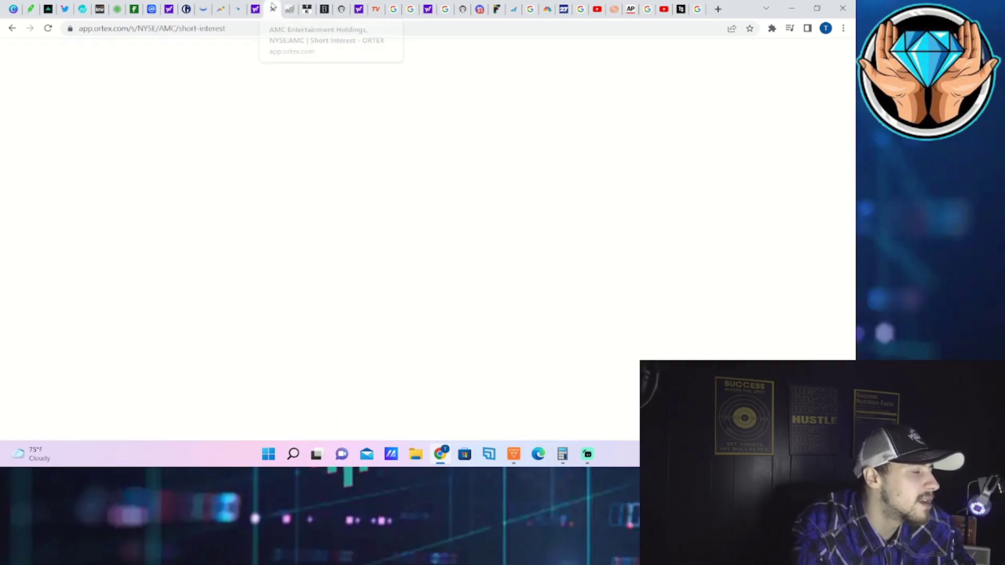
pyautogui.click(149, 55)
pyautogui.write('d')
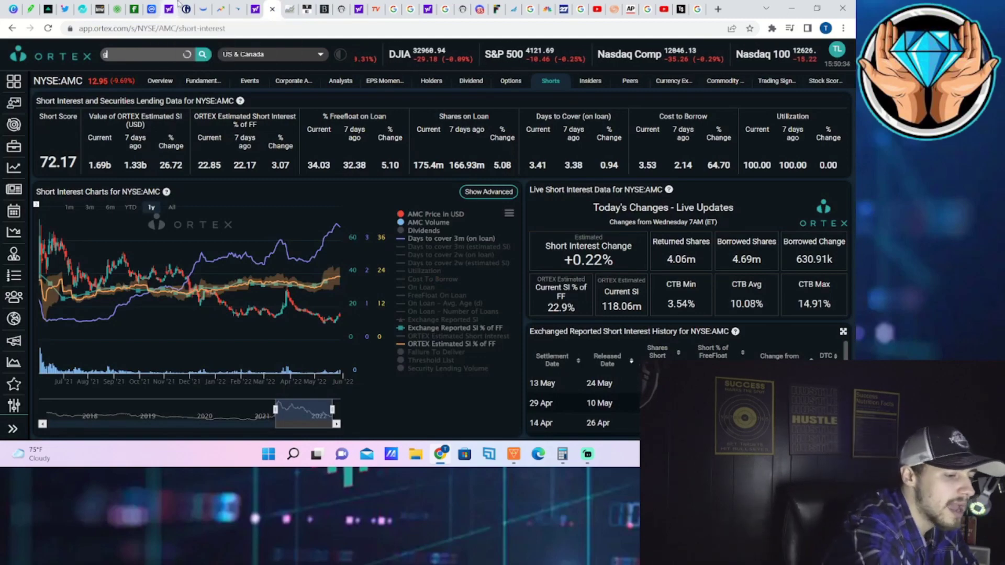
pyautogui.write('gme')
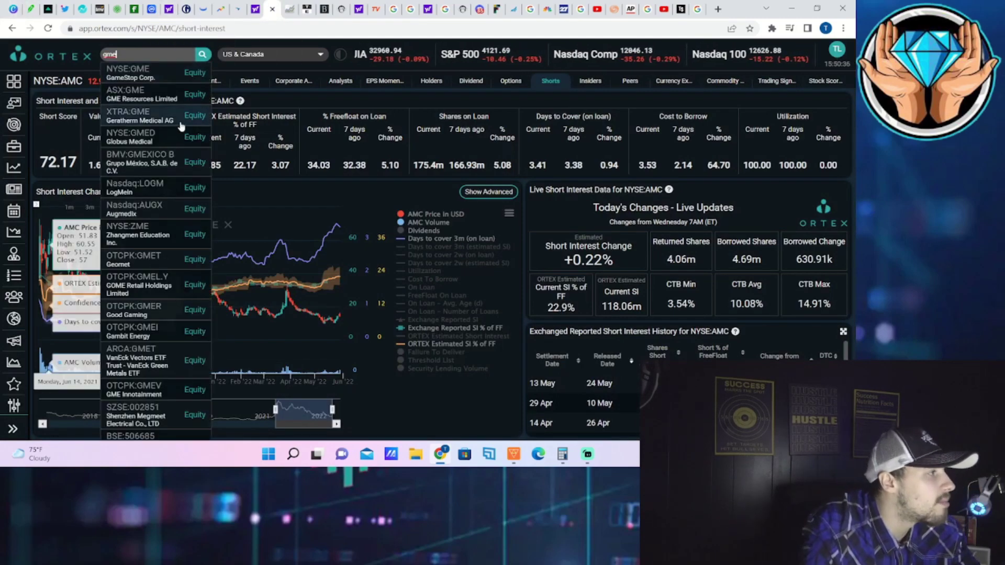
pyautogui.click(161, 75)
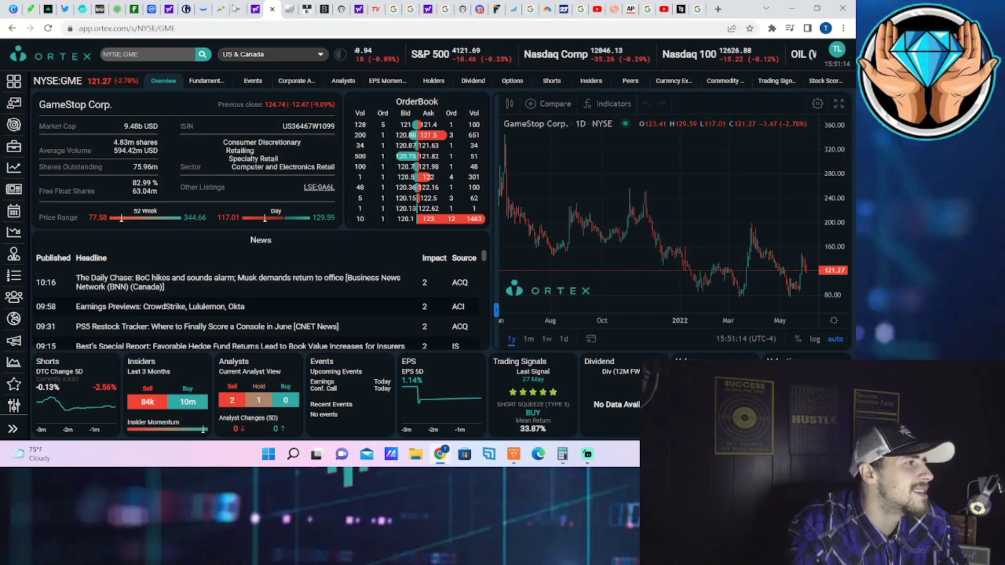
# Step: Switch Webull AMC to daily candles, draw and delete a test trendline, and pan back
pyautogui.click(197, 8)
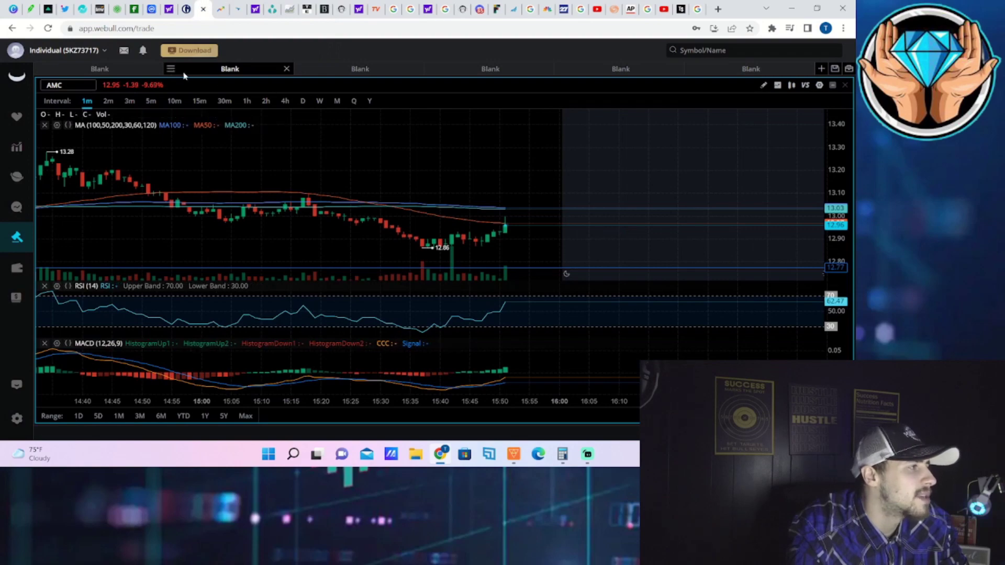
pyautogui.click(302, 101)
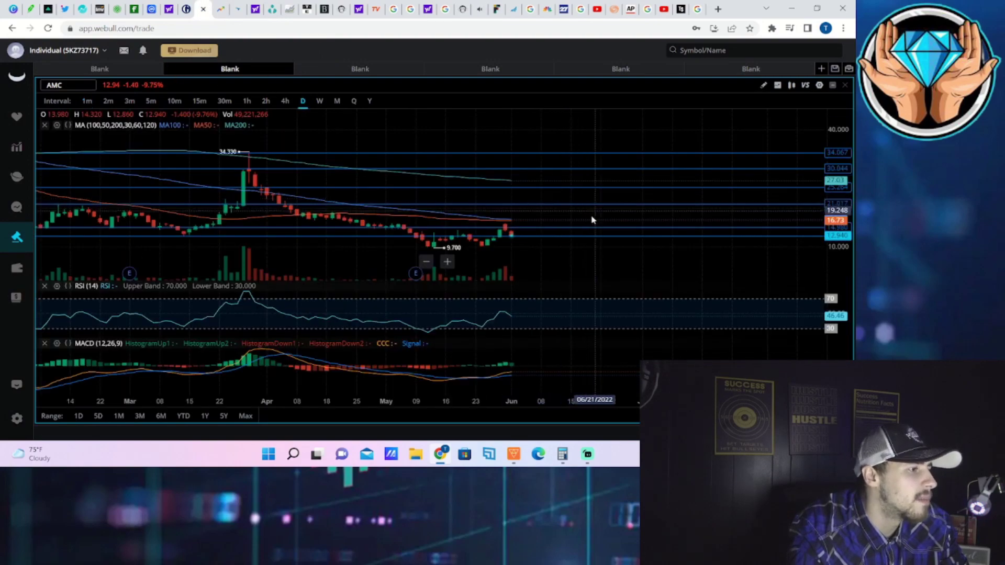
pyautogui.scroll(3, 498, 270)
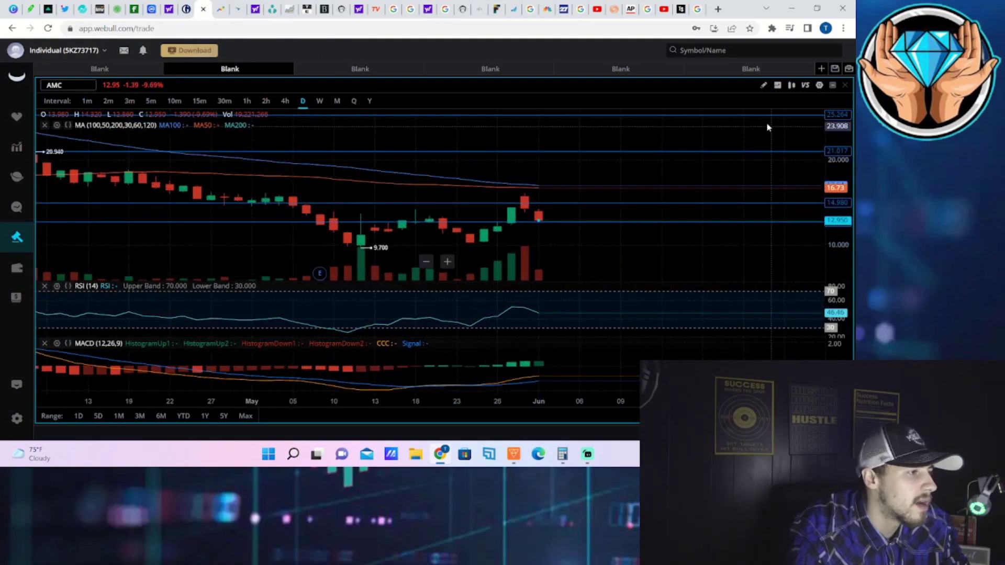
pyautogui.click(762, 86)
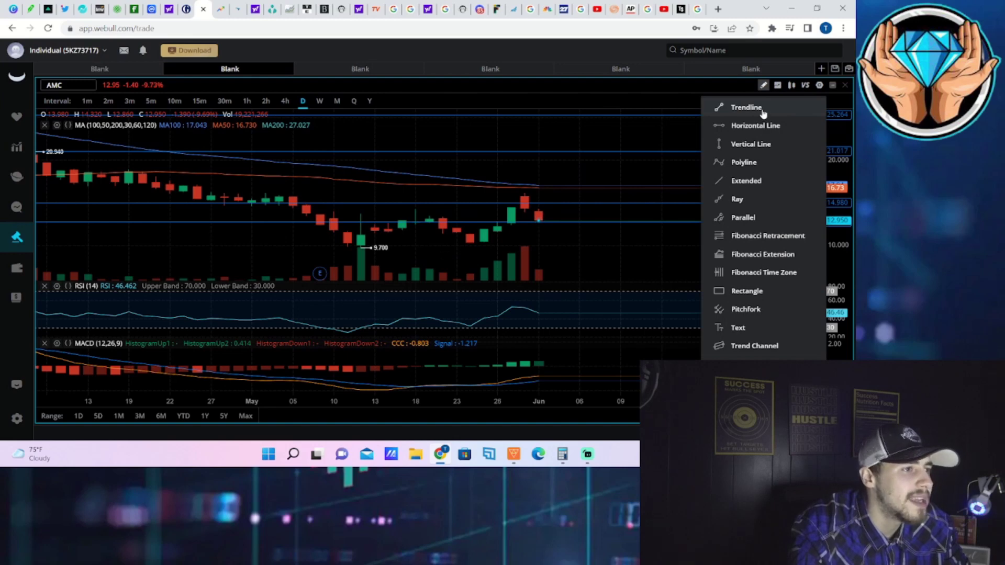
pyautogui.click(747, 108)
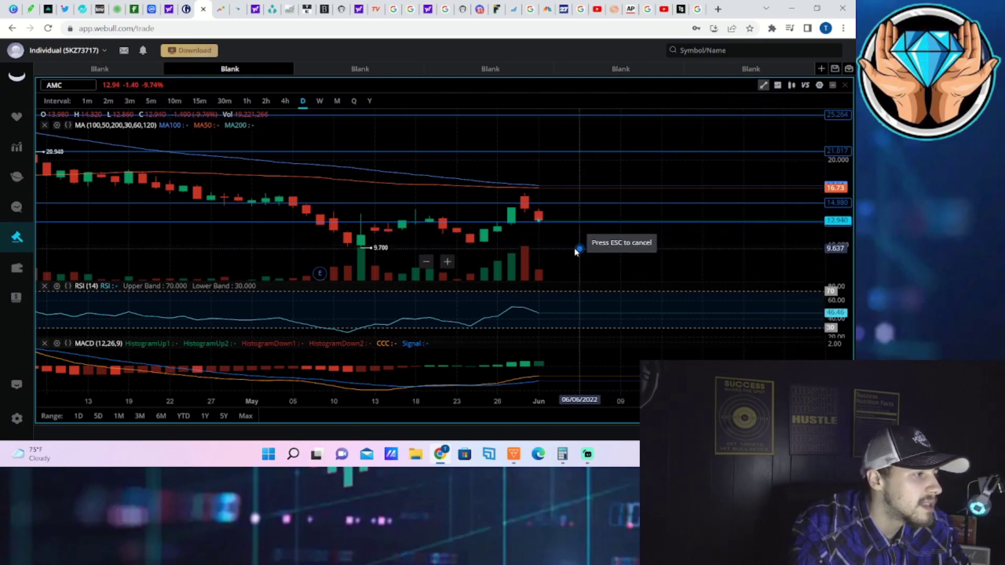
pyautogui.click(578, 249)
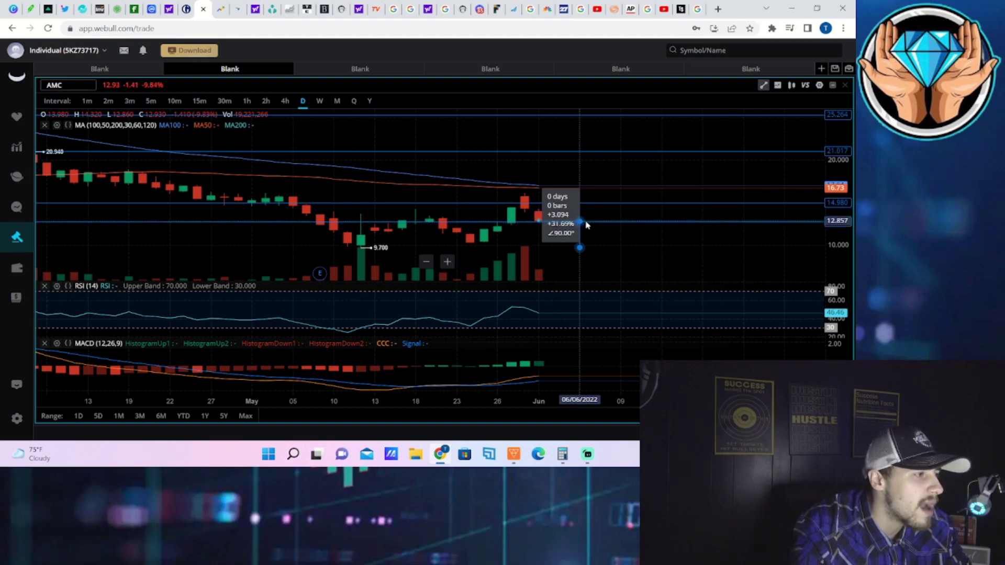
pyautogui.click(606, 248)
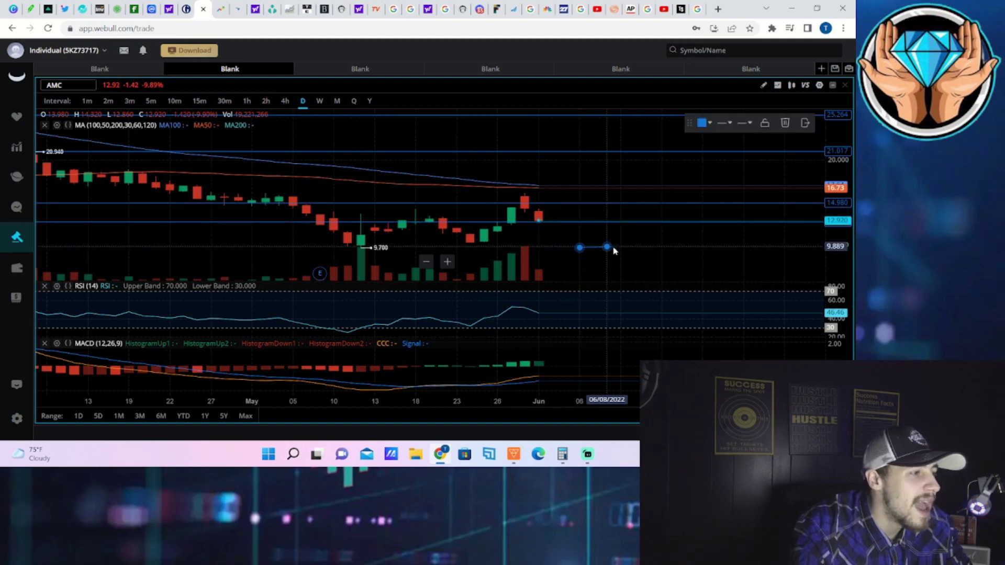
pyautogui.click(785, 124)
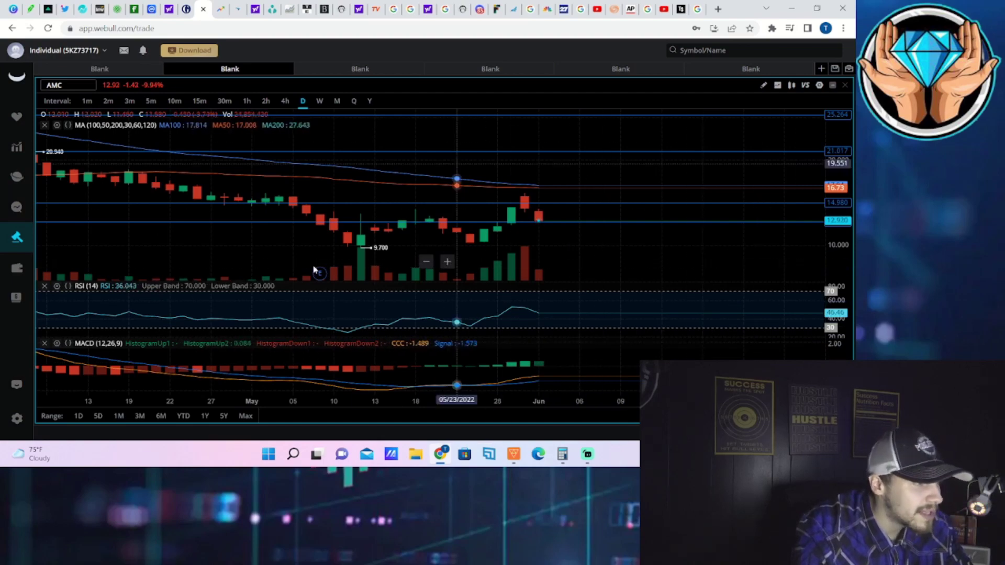
pyautogui.scroll(-2, 361, 236)
pyautogui.scroll(-2, 362, 235)
pyautogui.scroll(-2, 361, 235)
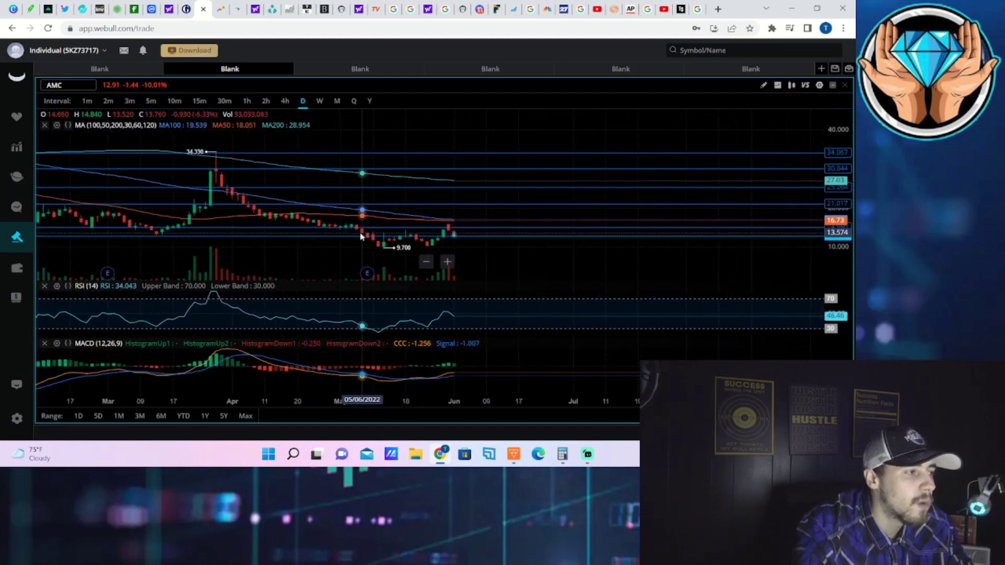
pyautogui.scroll(-1, 362, 235)
pyautogui.scroll(-2, 353, 250)
pyautogui.scroll(-2, 350, 249)
pyautogui.scroll(-2, 342, 248)
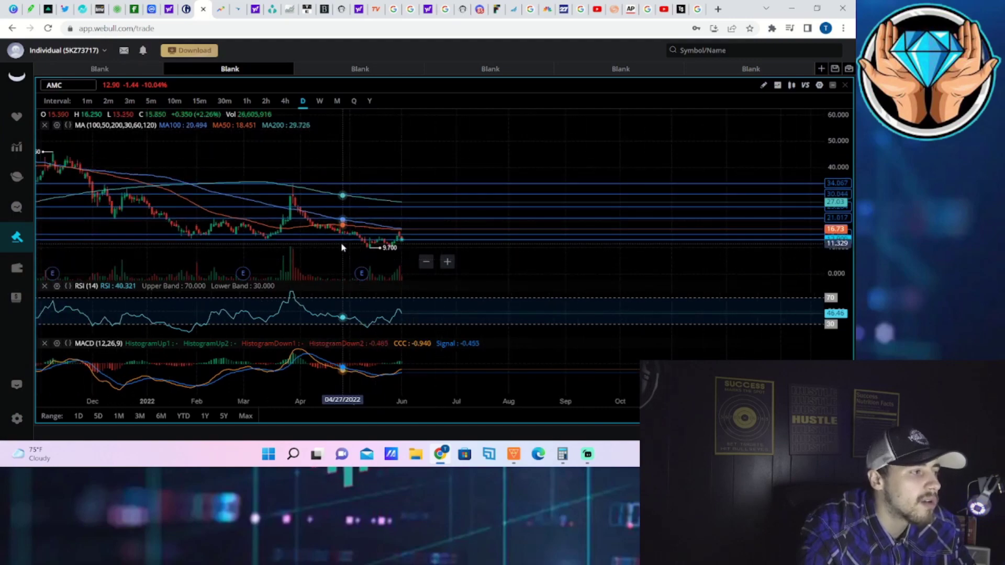
pyautogui.moveTo(341, 249); pyautogui.dragTo(401, 253)
pyautogui.scroll(-2, 399, 254)
pyautogui.scroll(-2, 378, 265)
pyautogui.scroll(-2, 474, 253)
pyautogui.moveTo(474, 254)
pyautogui.mouseDown()
pyautogui.moveTo(506, 275)
pyautogui.moveTo(581, 248)
pyautogui.mouseUp()
pyautogui.scroll(-2, 505, 262)
pyautogui.scroll(1, 586, 265)
pyautogui.scroll(1, 610, 254)
pyautogui.scroll(2, 648, 268)
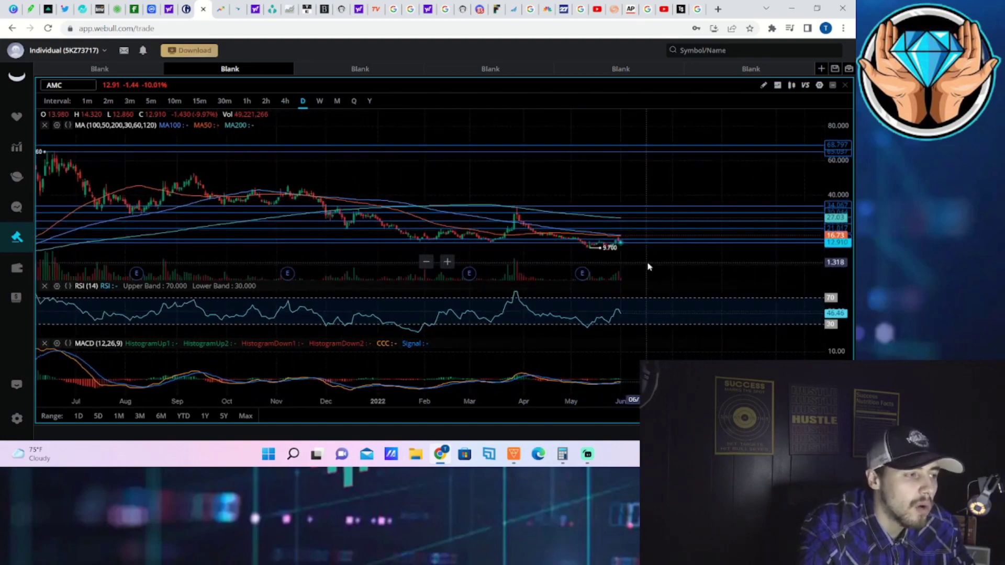
pyautogui.scroll(1, 644, 268)
pyautogui.scroll(2, 643, 270)
pyautogui.scroll(1, 642, 269)
pyautogui.scroll(1, 624, 272)
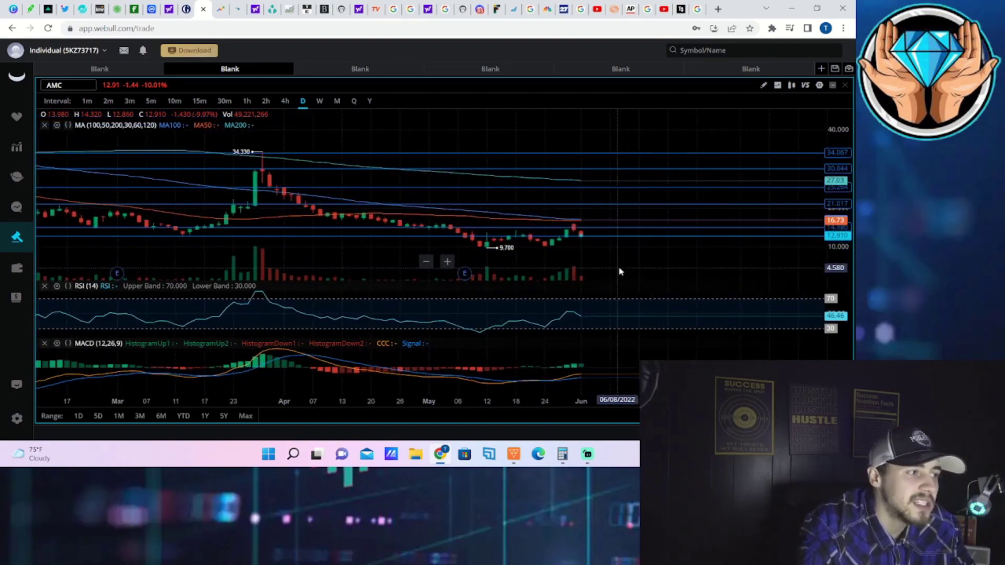
pyautogui.scroll(1, 620, 272)
pyautogui.scroll(1, 620, 271)
pyautogui.scroll(2, 614, 272)
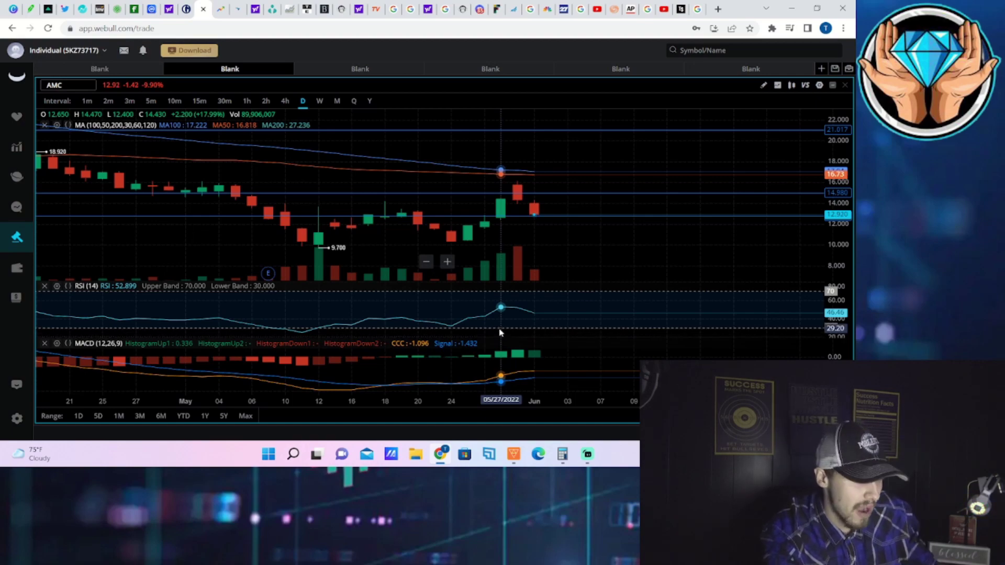
pyautogui.scroll(-3, 362, 227)
pyautogui.scroll(-3, 361, 226)
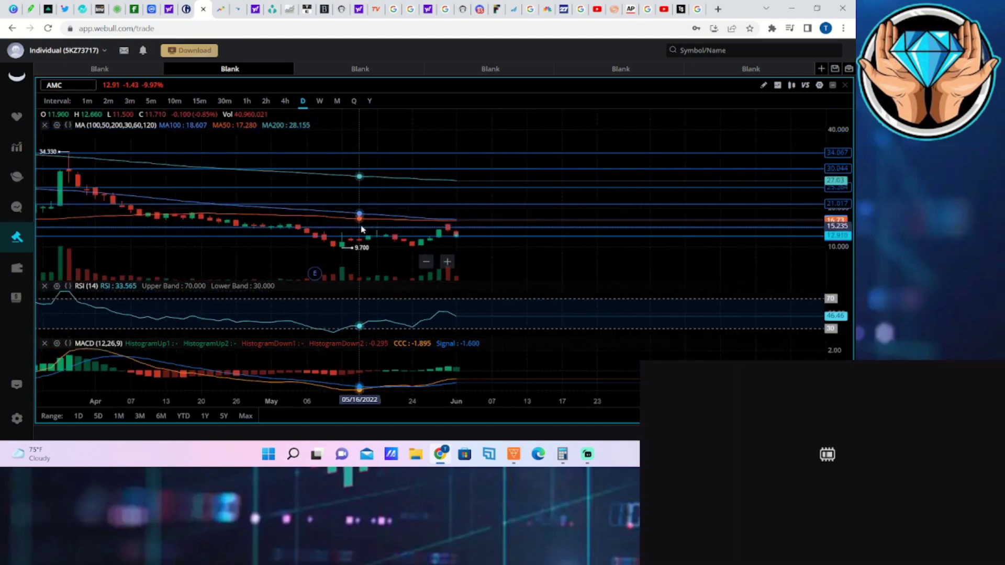
pyautogui.scroll(-2, 338, 228)
pyautogui.scroll(-2, 315, 247)
pyautogui.scroll(-2, 428, 220)
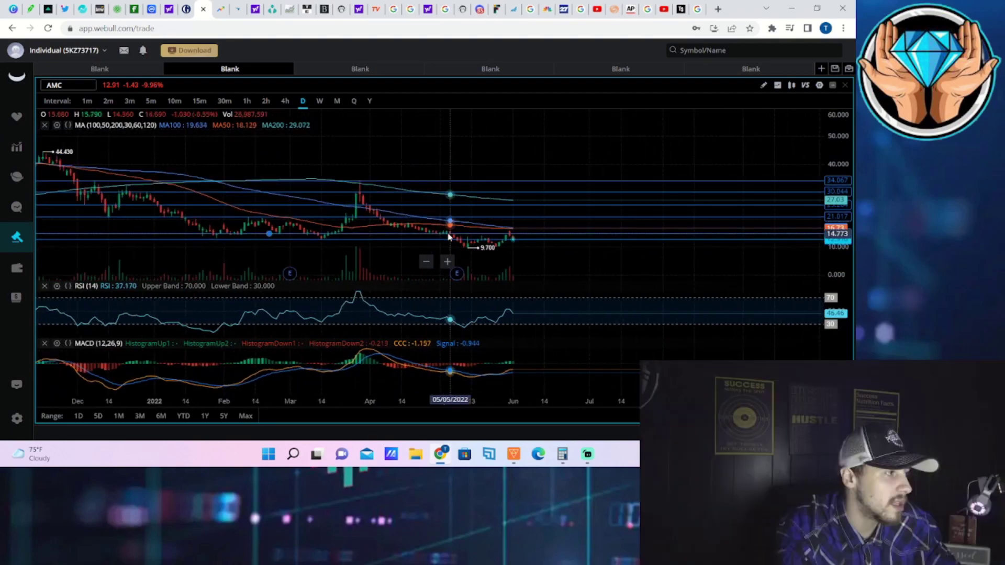
pyautogui.scroll(2, 341, 224)
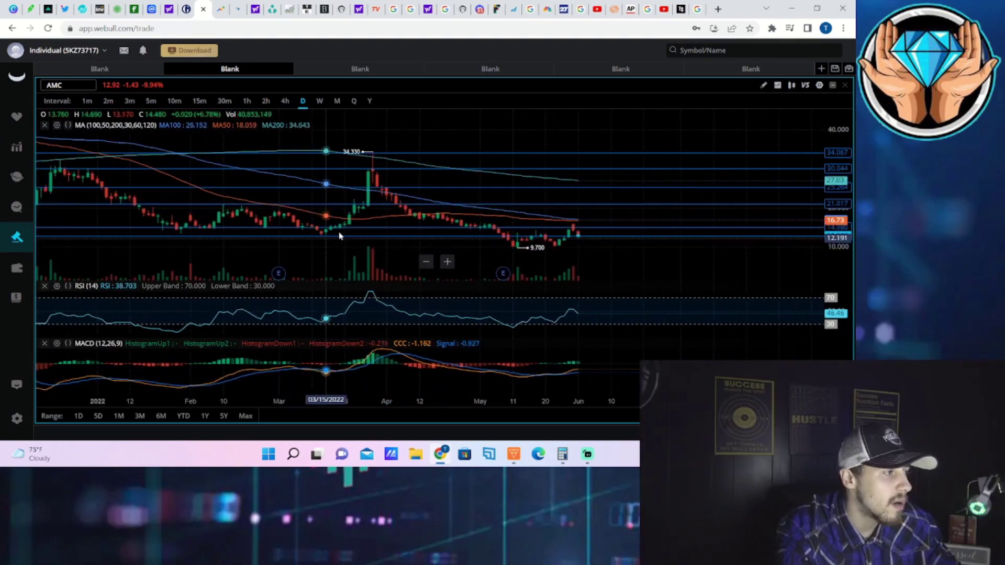
pyautogui.scroll(2, 344, 223)
pyautogui.scroll(2, 345, 224)
pyautogui.scroll(1, 344, 223)
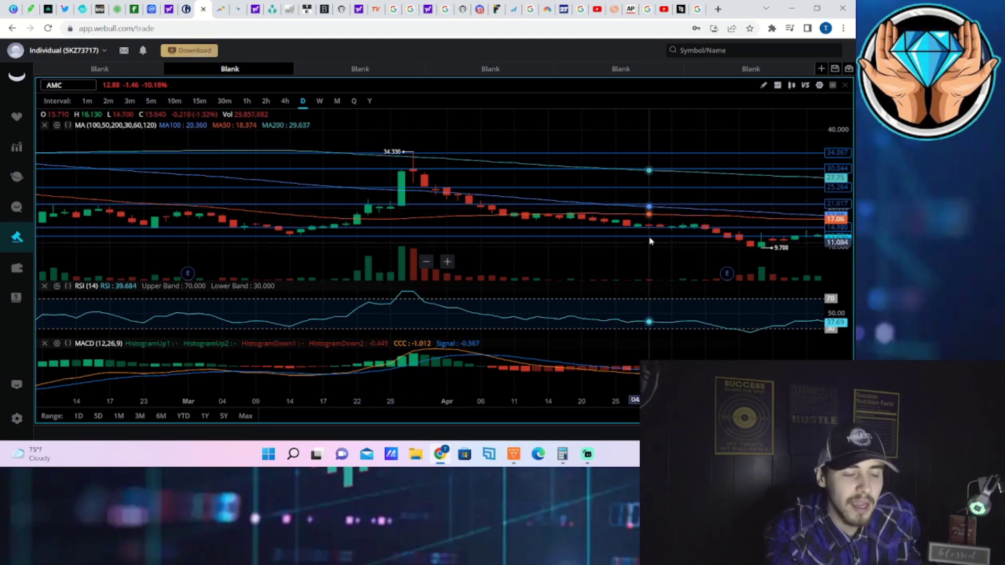
pyautogui.scroll(-5, 662, 261)
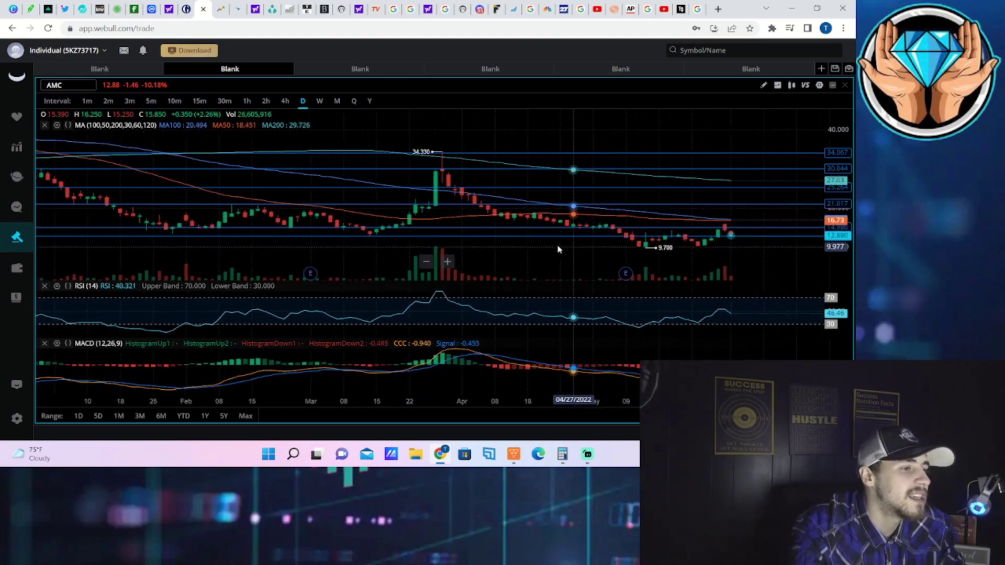
pyautogui.scroll(-2, 542, 254)
pyautogui.scroll(-2, 534, 253)
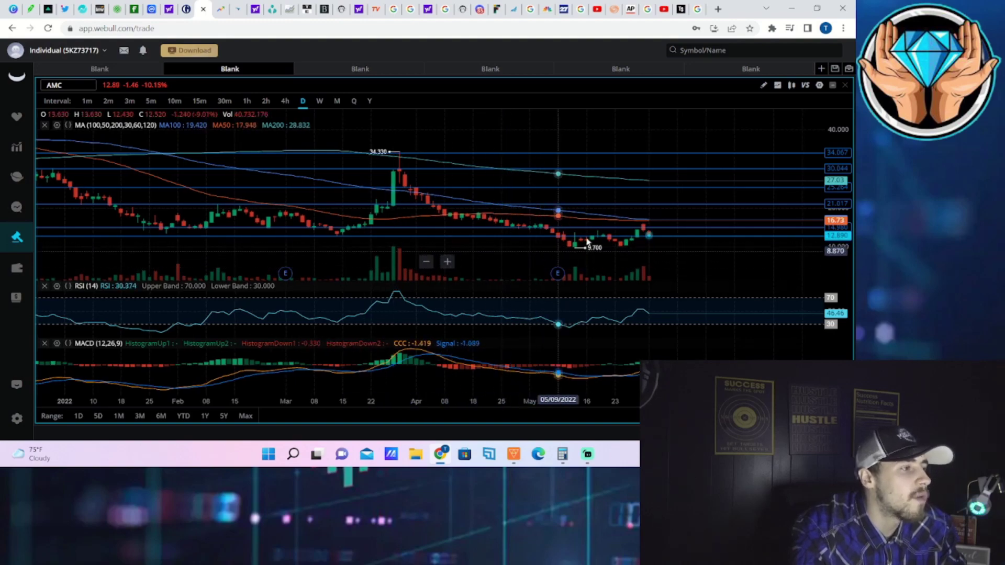
pyautogui.scroll(1, 590, 259)
pyautogui.scroll(2, 613, 263)
pyautogui.scroll(2, 628, 267)
pyautogui.scroll(2, 629, 268)
pyautogui.scroll(2, 612, 259)
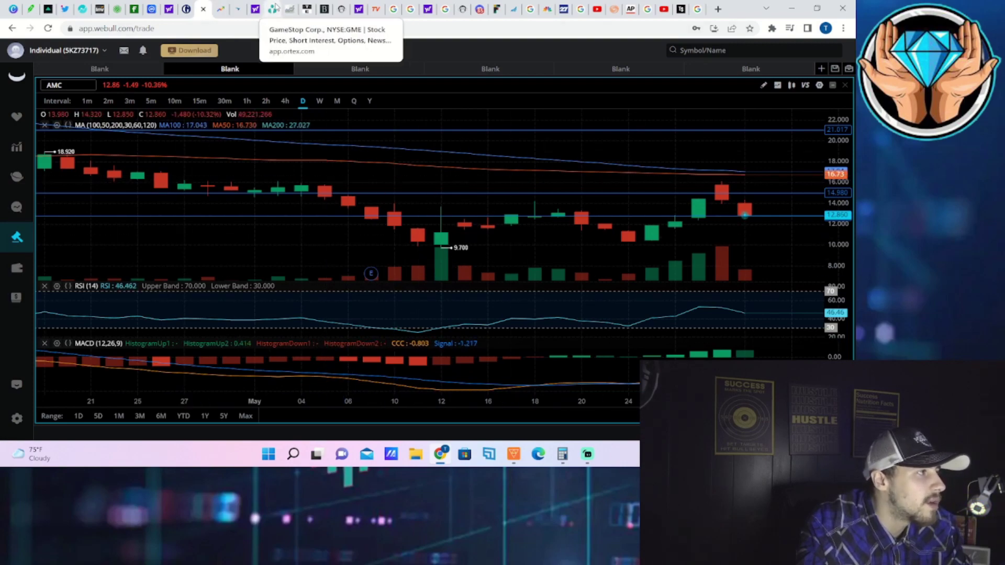
# Step: Search Ortex for 'amc', open NYSE:AMC, and view its Options data
pyautogui.click(274, 10)
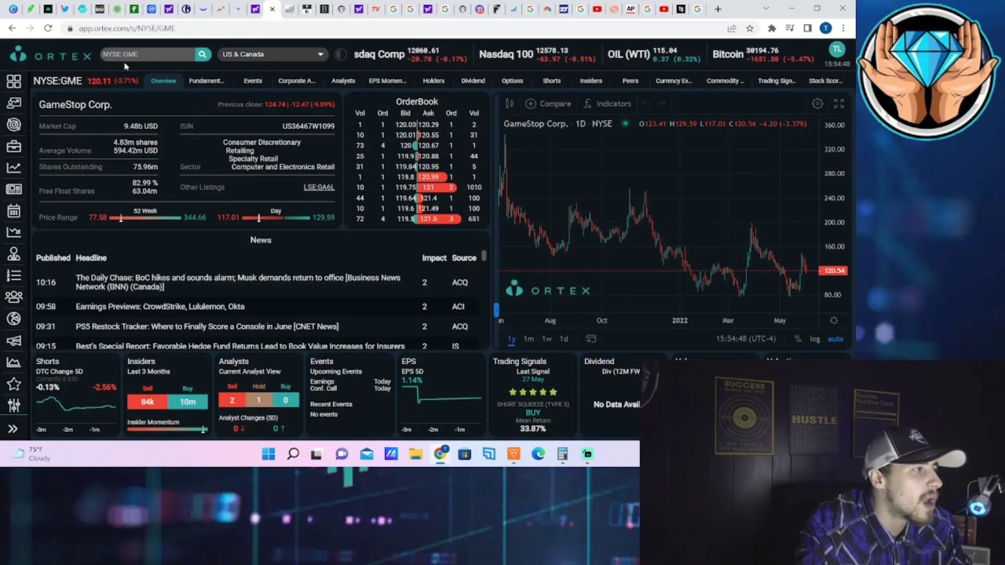
pyautogui.click(165, 54)
pyautogui.write('amc')
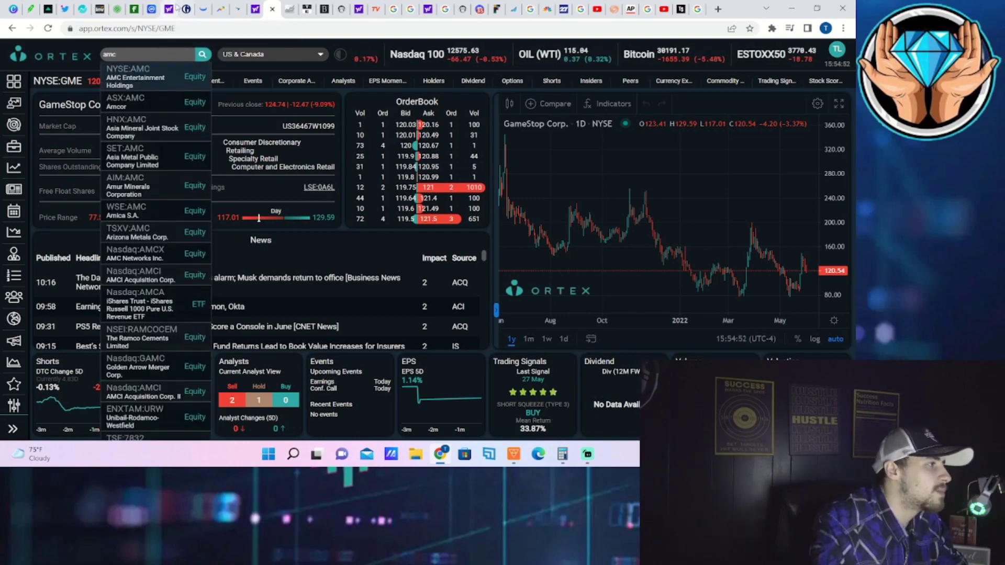
pyautogui.click(118, 79)
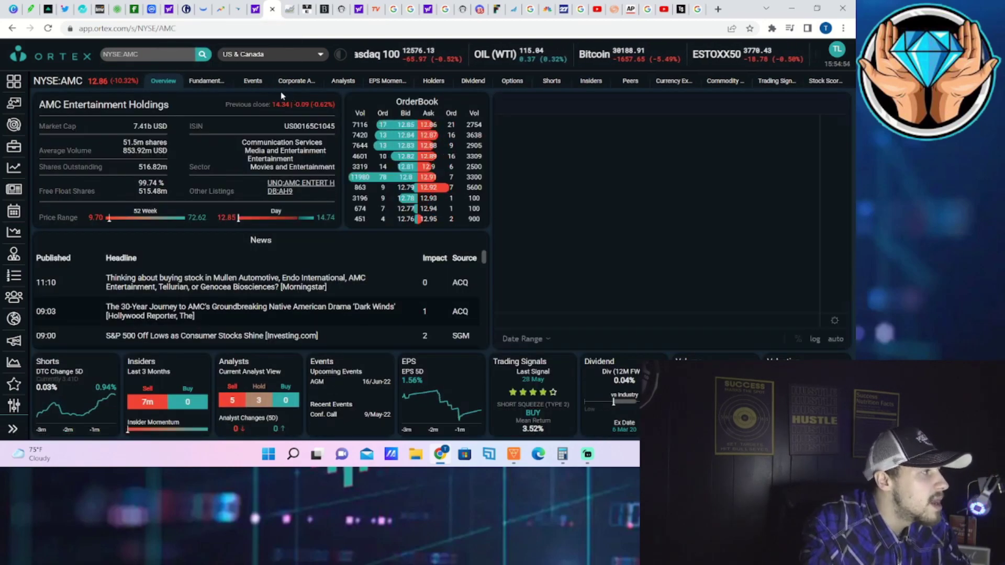
pyautogui.click(514, 82)
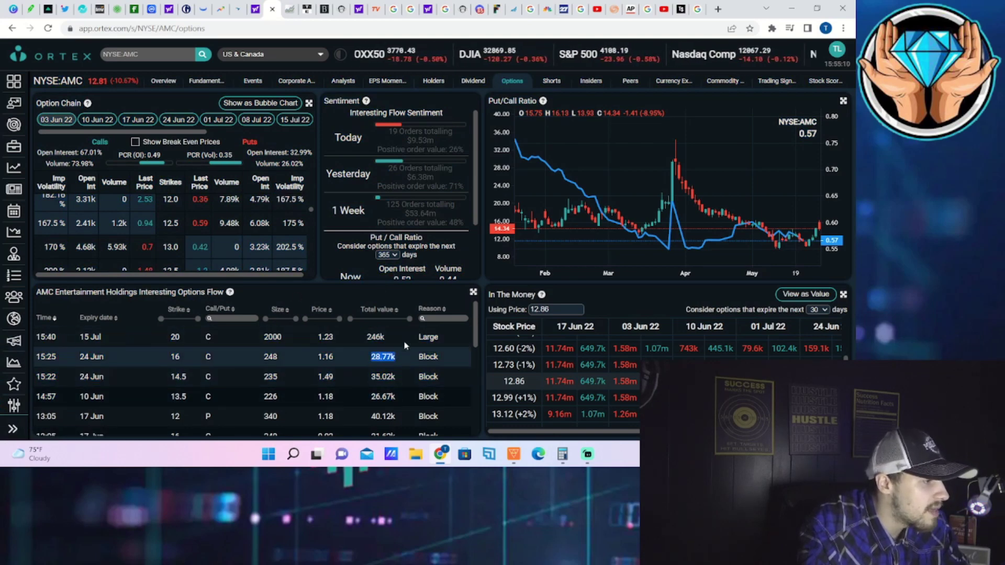
# Step: Highlight the 15:40 large order's strike, size and price, then open AMC's Shorts page
pyautogui.click(389, 337)
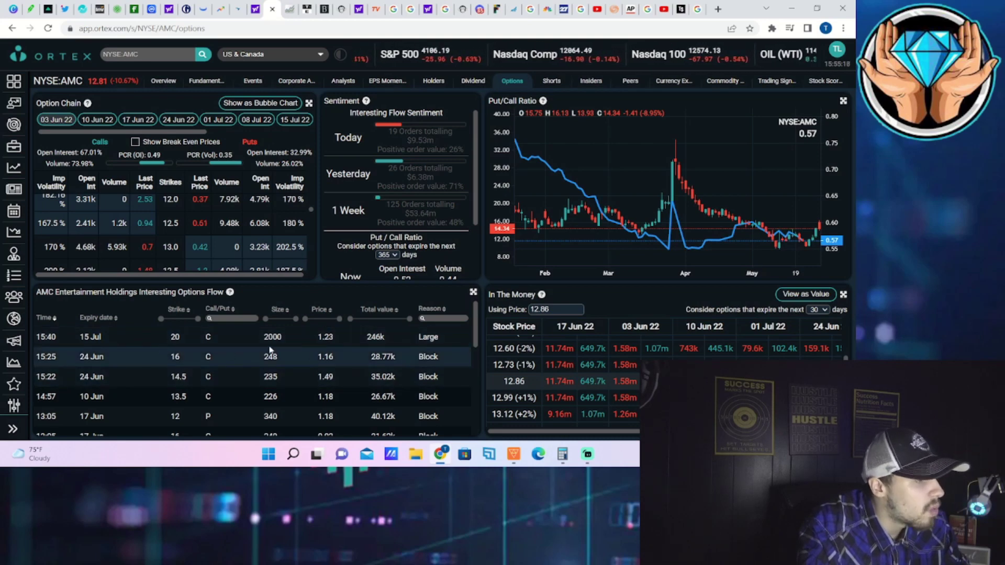
pyautogui.doubleClick(175, 338)
pyautogui.moveTo(197, 344); pyautogui.dragTo(374, 340)
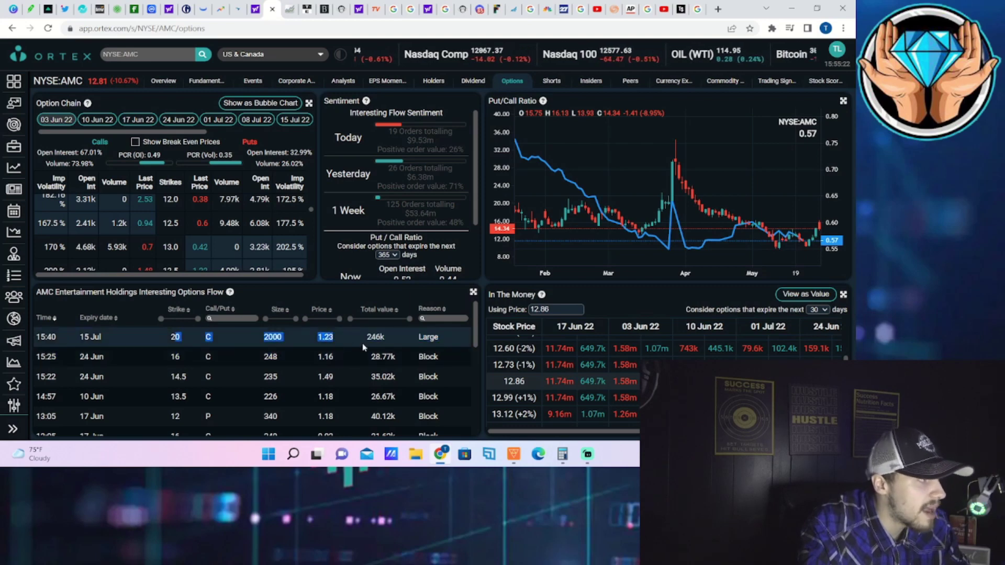
pyautogui.click(384, 338)
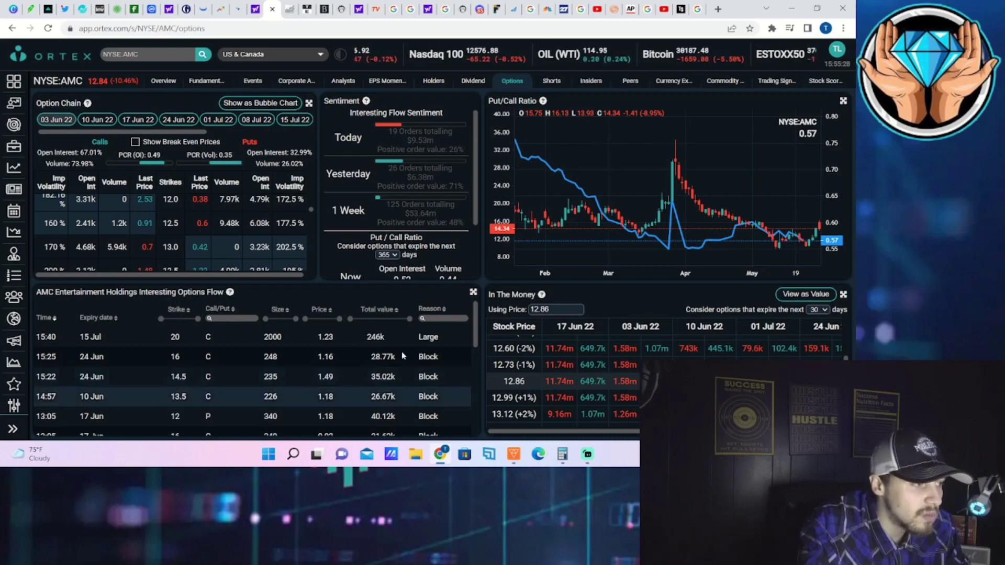
pyautogui.click(551, 80)
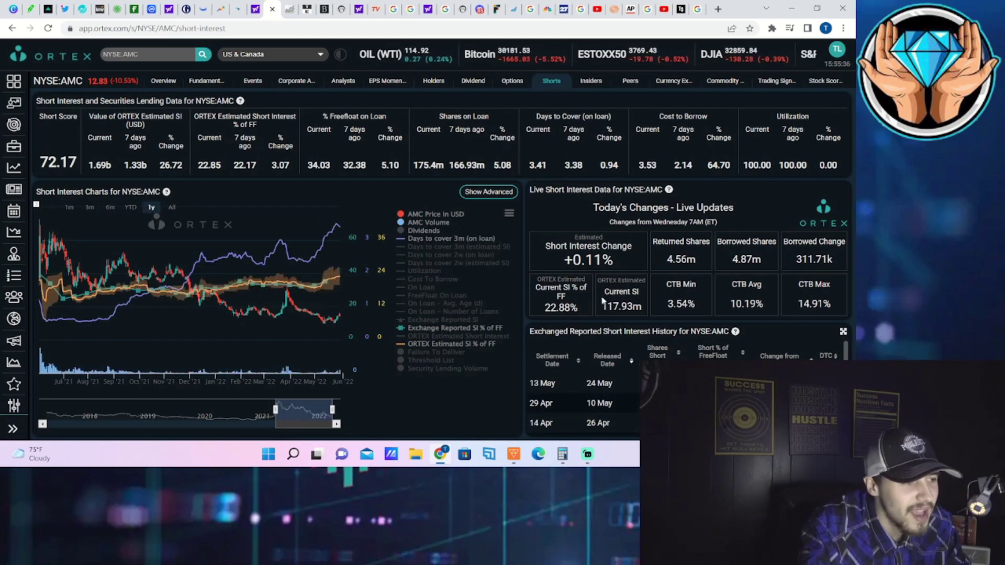
# Step: Highlight AMC's 117.93m estimated short interest and its cost-to-borrow min, avg and max
pyautogui.moveTo(604, 289); pyautogui.dragTo(637, 309)
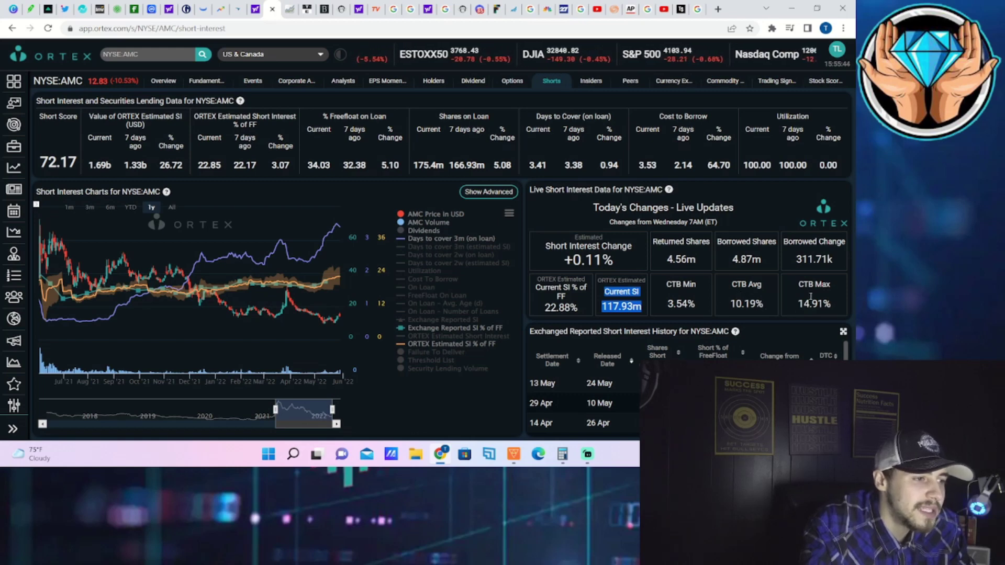
pyautogui.moveTo(799, 284)
pyautogui.mouseDown()
pyautogui.moveTo(834, 308)
pyautogui.moveTo(689, 285)
pyautogui.mouseUp()
pyautogui.click(783, 207)
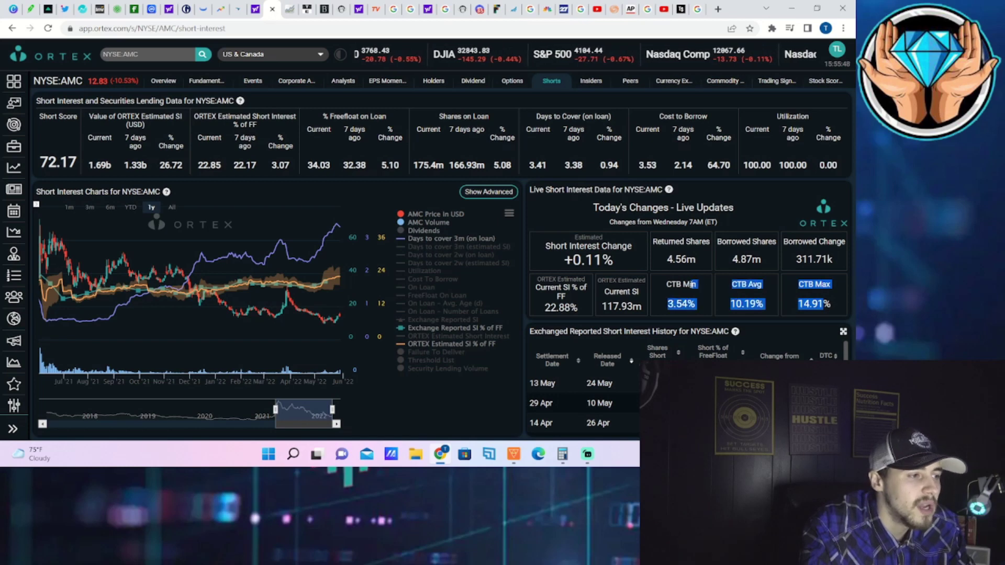
pyautogui.click(749, 175)
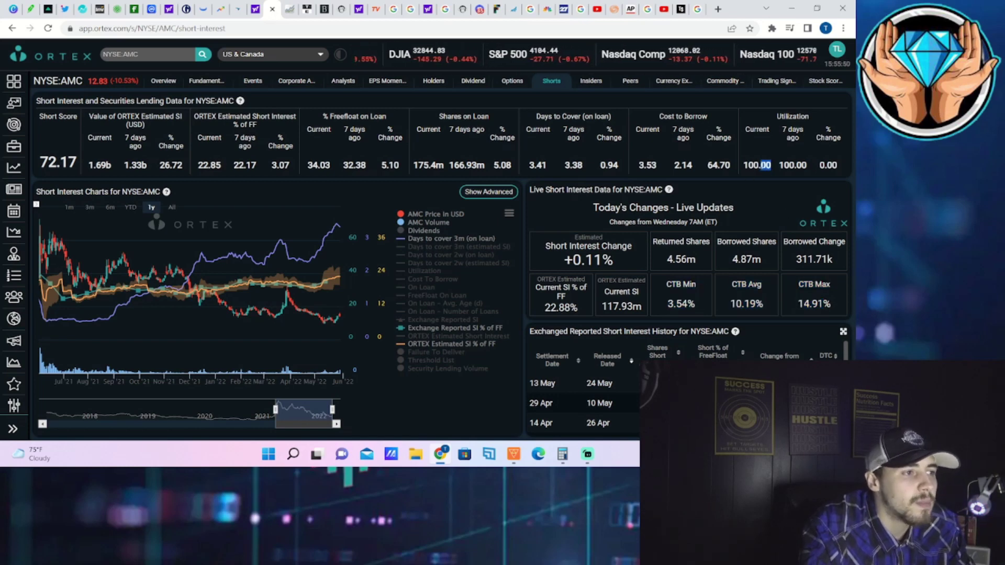
pyautogui.click(615, 202)
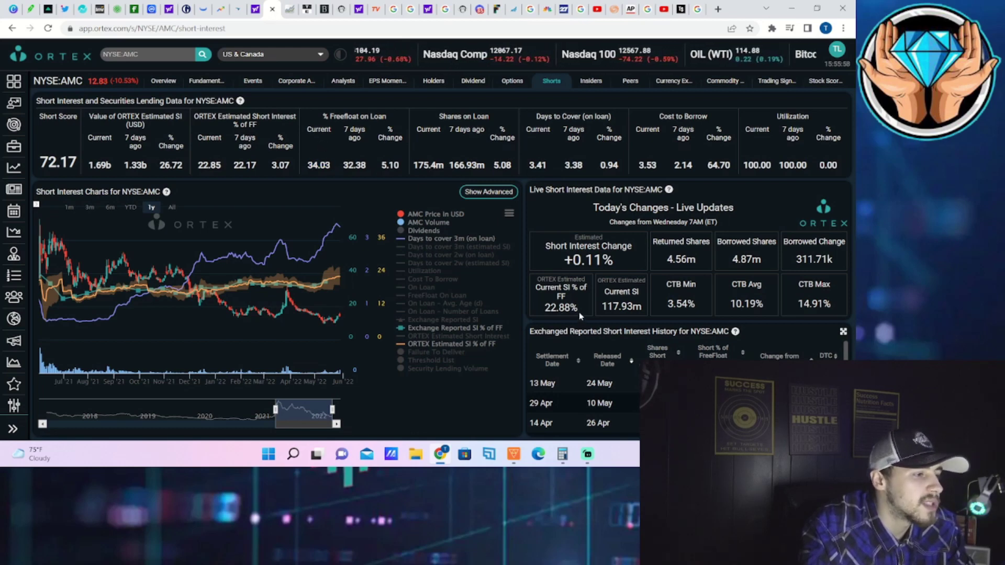
# Step: Highlight the 22.88% short interest of free float and AMC's 12.85 (-10.39%) price
pyautogui.moveTo(547, 297); pyautogui.dragTo(538, 278)
pyautogui.click(544, 227)
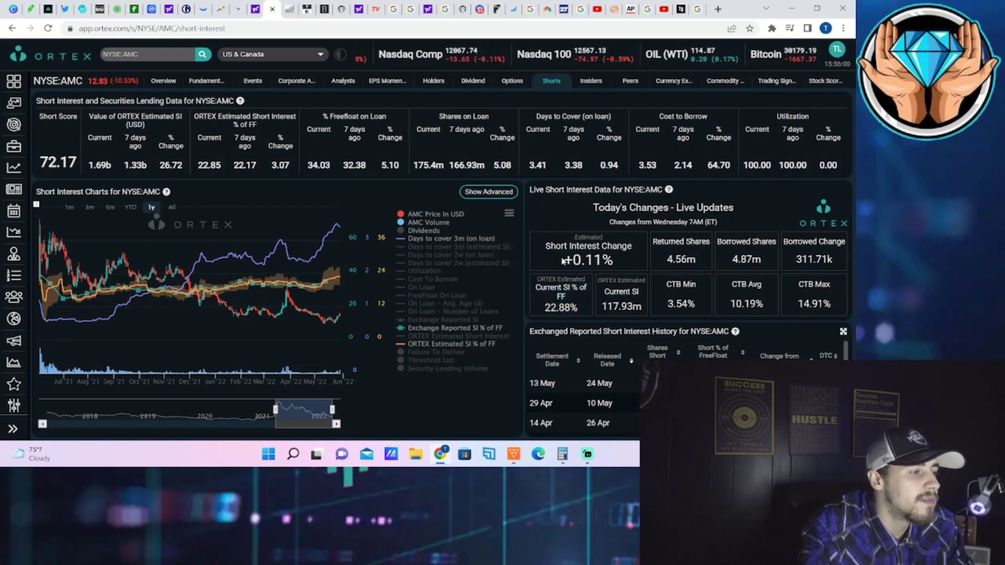
pyautogui.moveTo(586, 314); pyautogui.dragTo(537, 278)
pyautogui.click(546, 220)
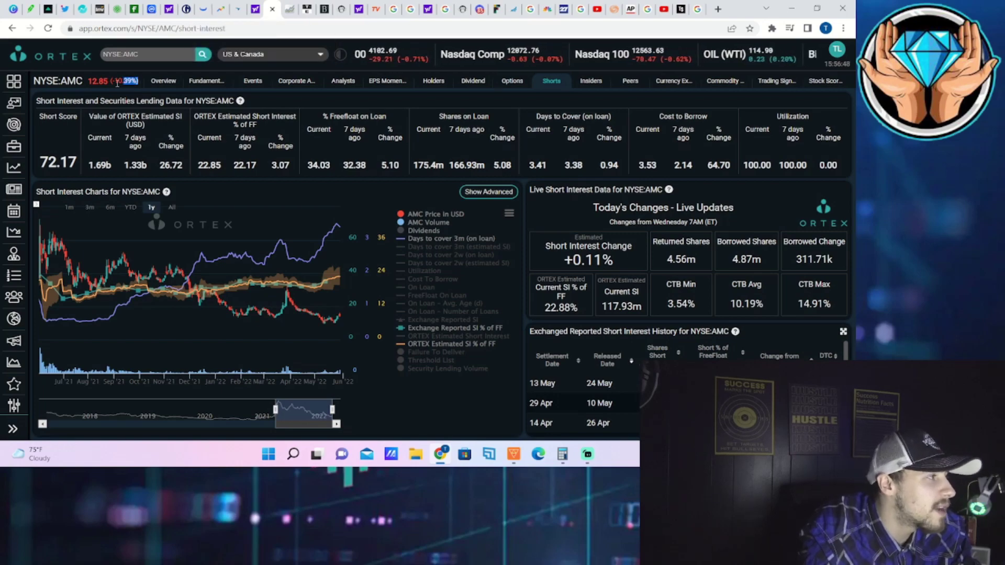
pyautogui.moveTo(105, 93); pyautogui.dragTo(89, 82)
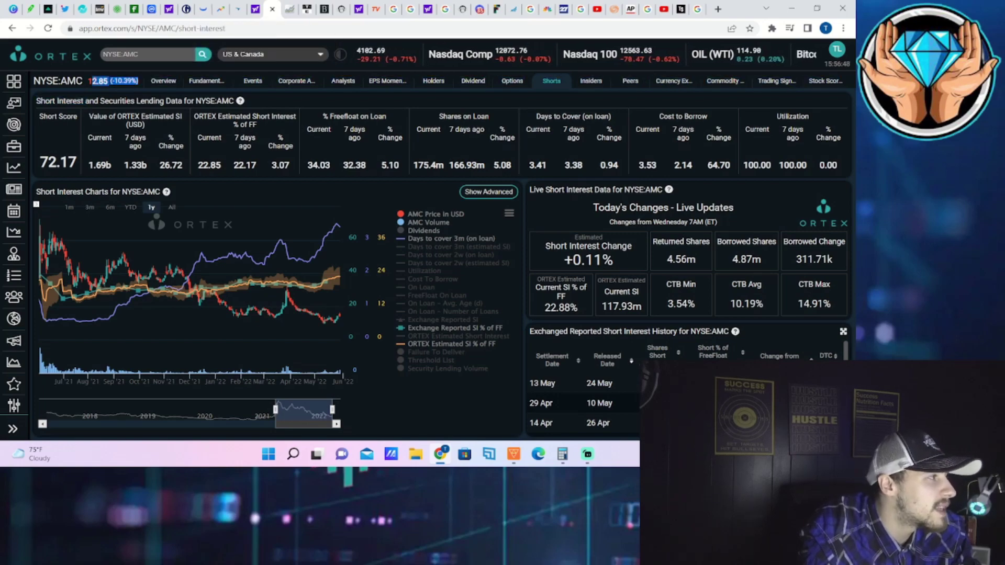
# Step: Glance at AMC's Ortex Options data, then return to the Webull AMC daily chart
pyautogui.click(206, 7)
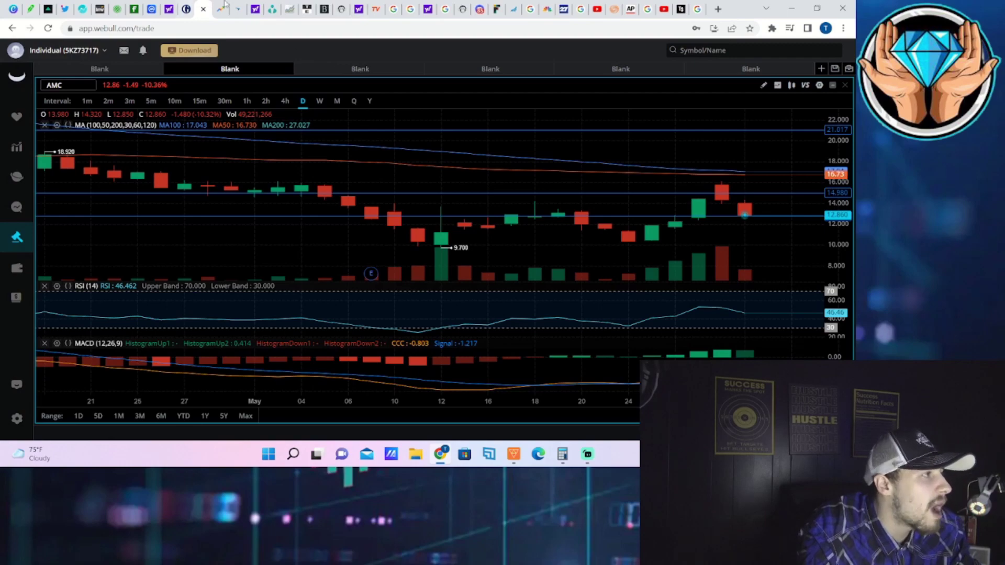
pyautogui.click(273, 8)
pyautogui.click(505, 81)
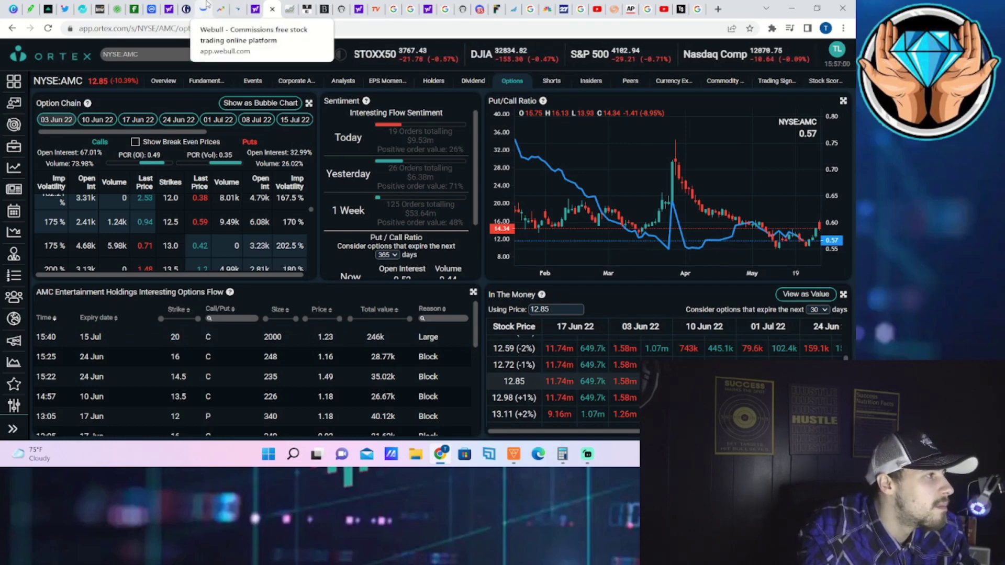
pyautogui.click(206, 6)
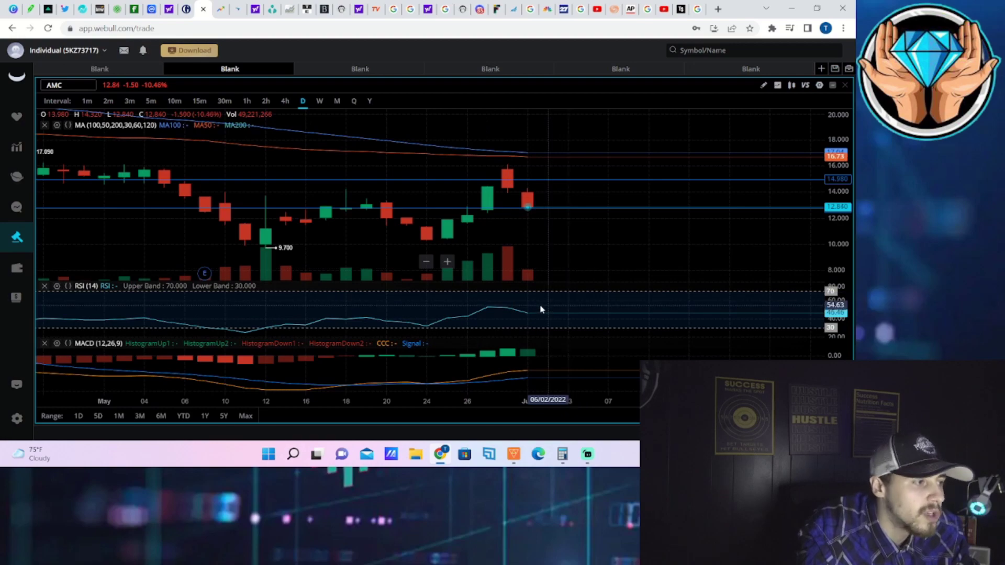
pyautogui.scroll(-3, 566, 282)
pyautogui.scroll(-2, 564, 307)
pyautogui.scroll(-2, 566, 306)
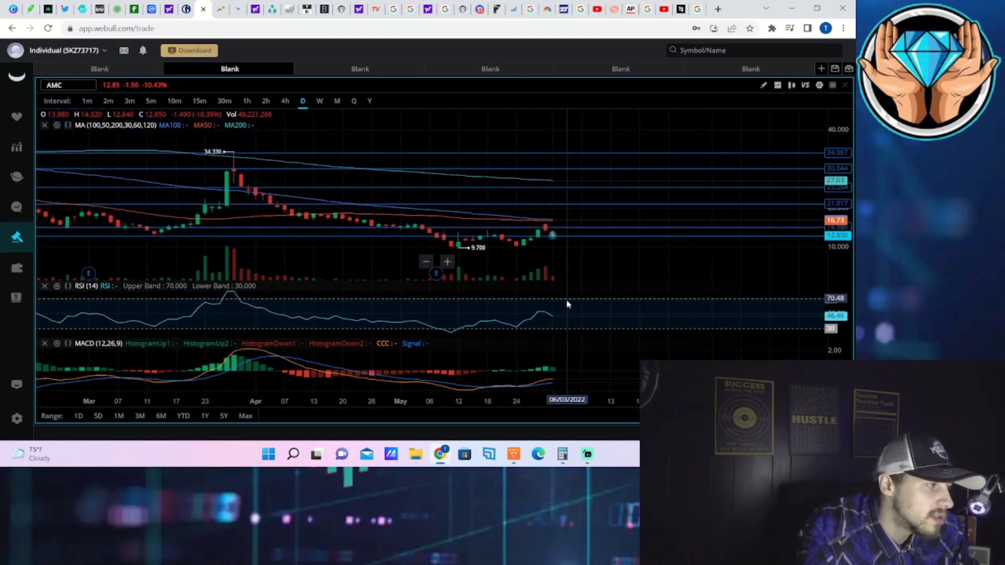
pyautogui.scroll(-2, 567, 304)
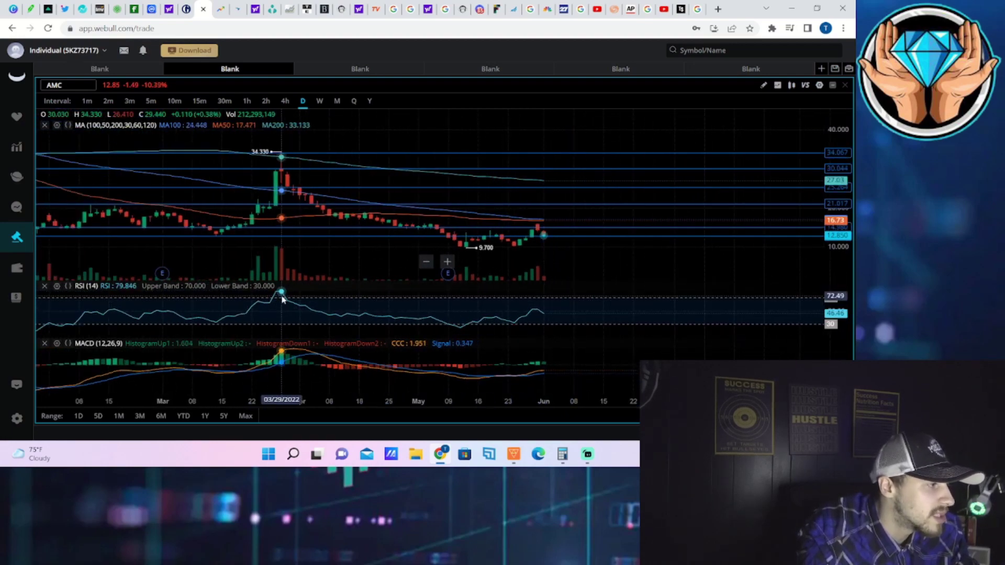
pyautogui.scroll(2, 534, 379)
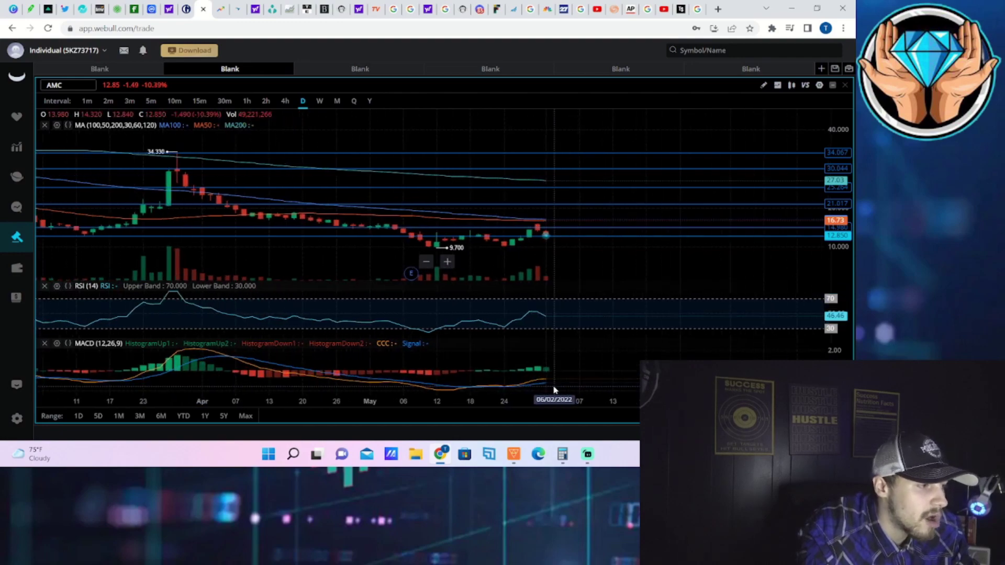
pyautogui.scroll(2, 538, 379)
pyautogui.scroll(2, 538, 379)
pyautogui.scroll(1, 549, 385)
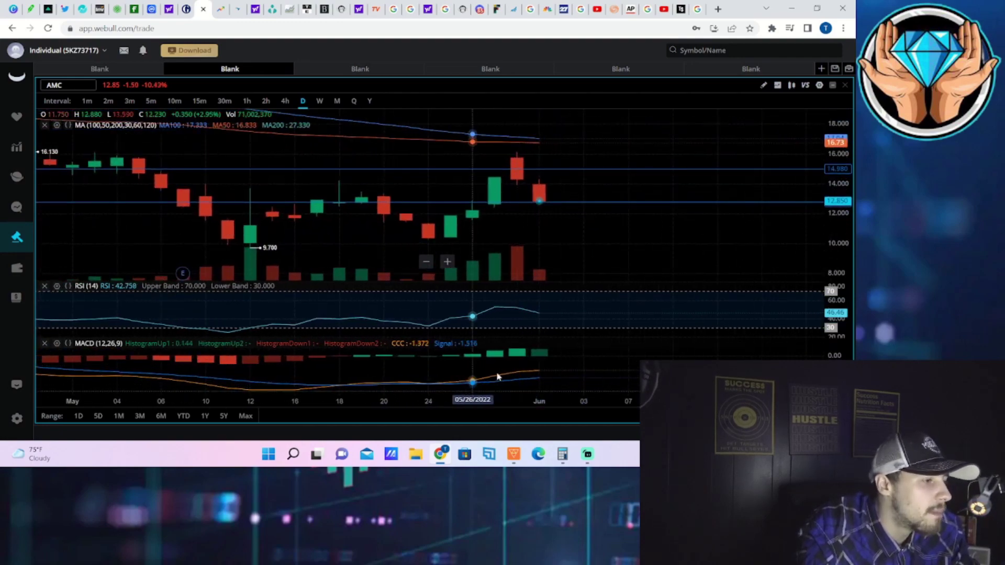
pyautogui.scroll(-2, 557, 353)
pyautogui.scroll(-1, 552, 337)
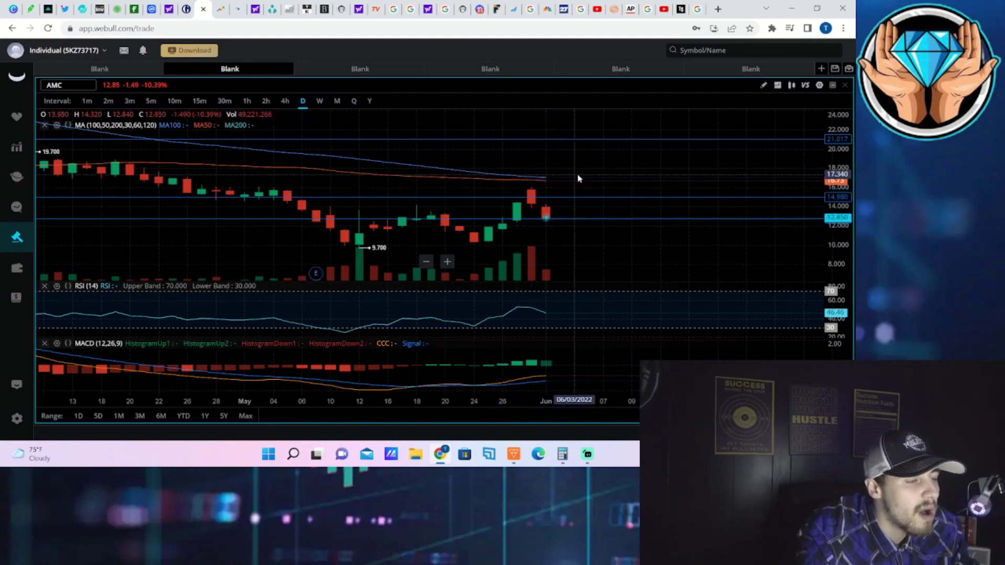
pyautogui.scroll(1, 664, 209)
pyautogui.scroll(1, 673, 215)
pyautogui.scroll(1, 670, 218)
pyautogui.scroll(1, 670, 217)
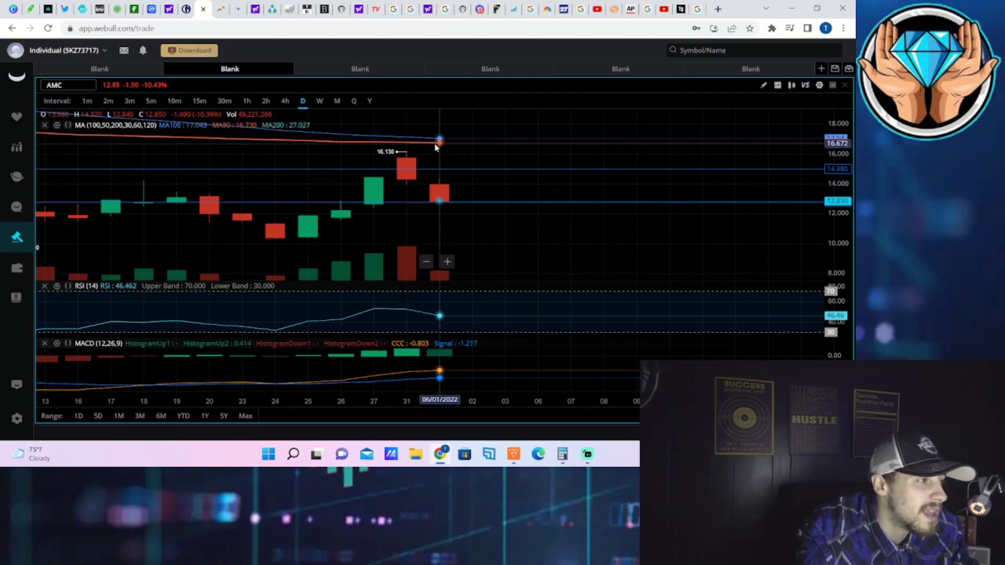
pyautogui.scroll(-1, 443, 135)
pyautogui.scroll(-1, 439, 139)
pyautogui.scroll(-2, 438, 162)
pyautogui.scroll(-1, 451, 180)
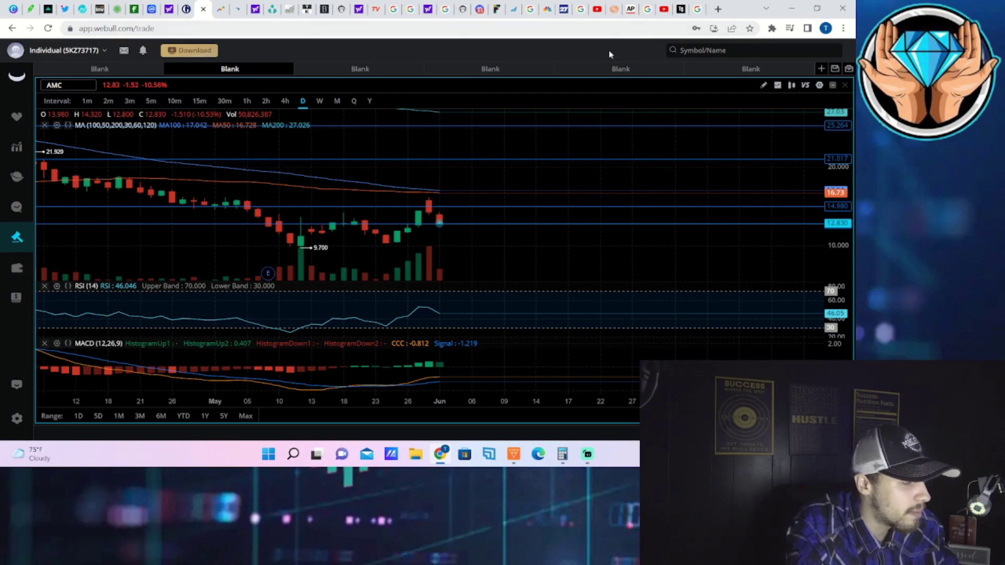
# Step: Switch from Webull's AMC daily chart to the Twitter stock market news timeline
pyautogui.hotkey('ctrl', '3')
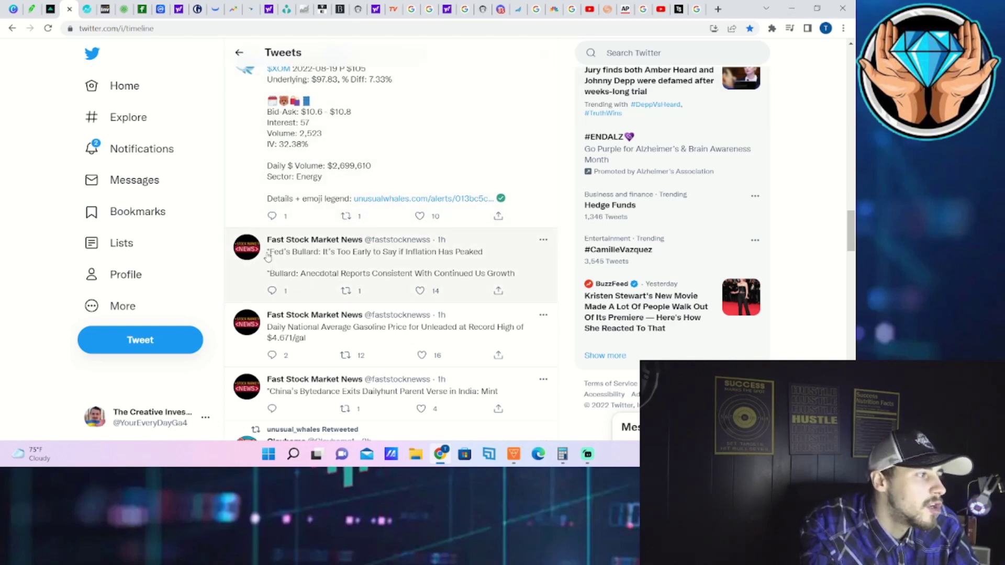
pyautogui.moveTo(266, 252)
pyautogui.mouseDown()
pyautogui.moveTo(407, 276)
pyautogui.moveTo(512, 275)
pyautogui.mouseUp()
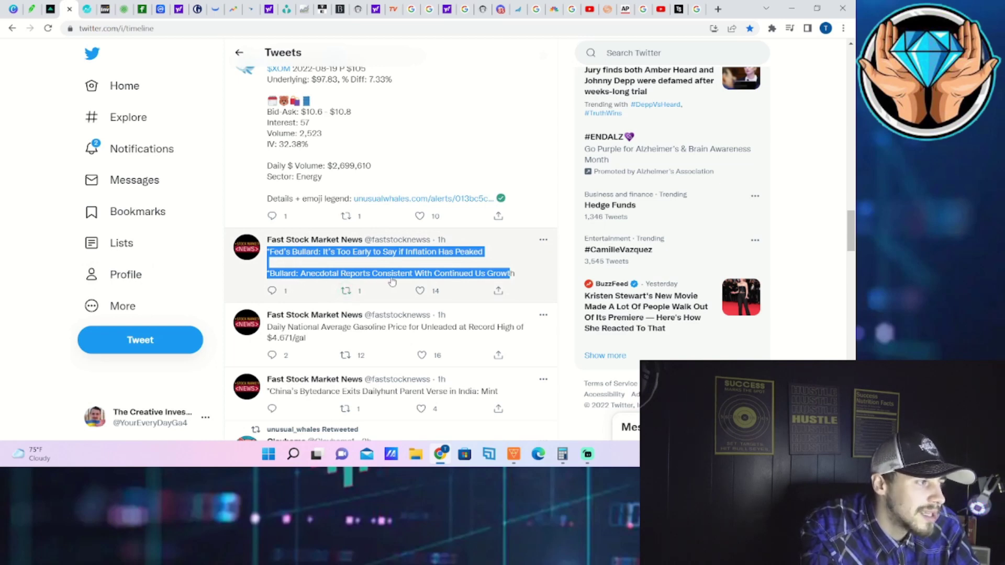
pyautogui.click(809, 237)
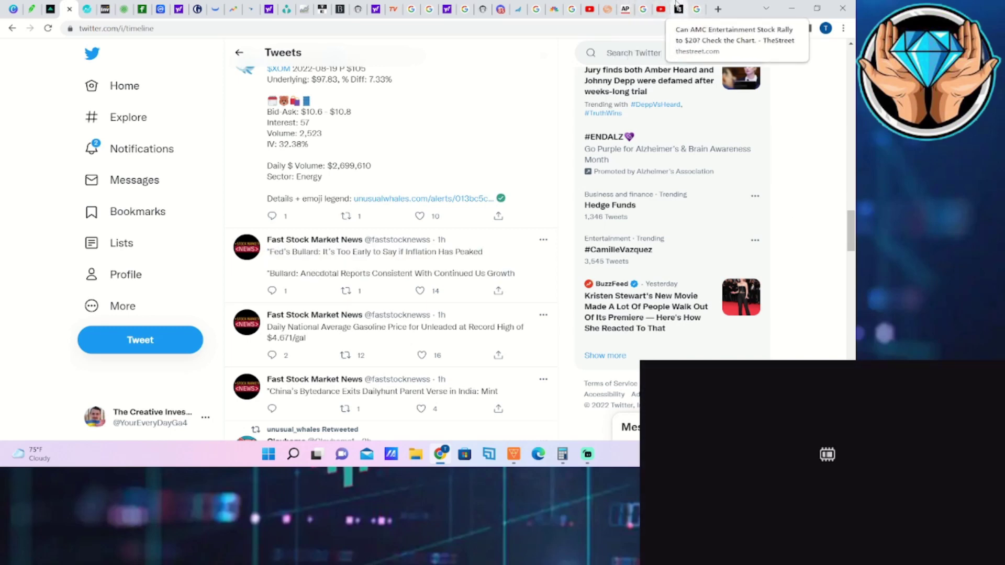
# Step: Open the CNBC Fed rate-hike article, dismiss the Financial Advisor Summit popup, and highlight a key point
pyautogui.click(554, 9)
pyautogui.scroll(-3, 372, 228)
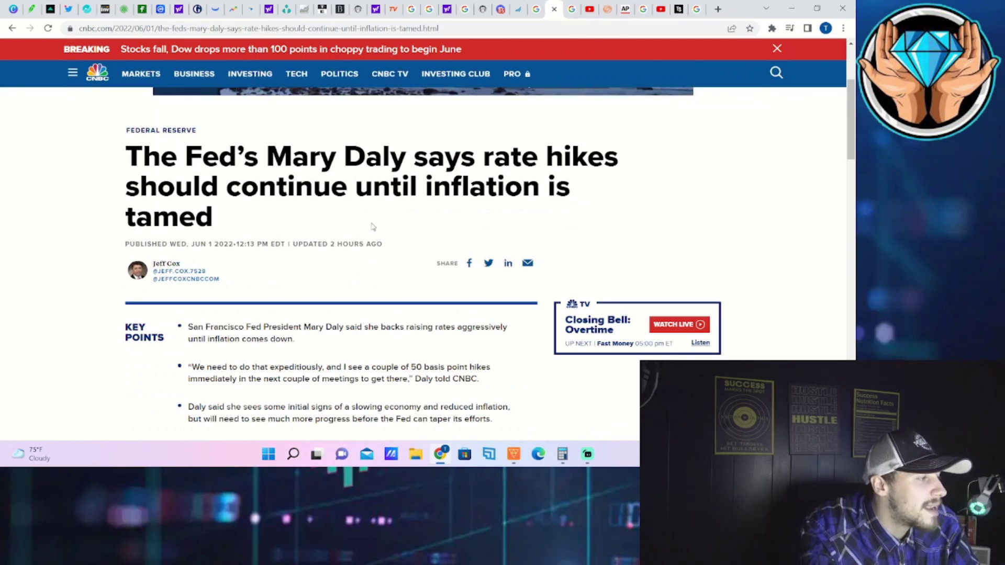
pyautogui.scroll(-1, 373, 228)
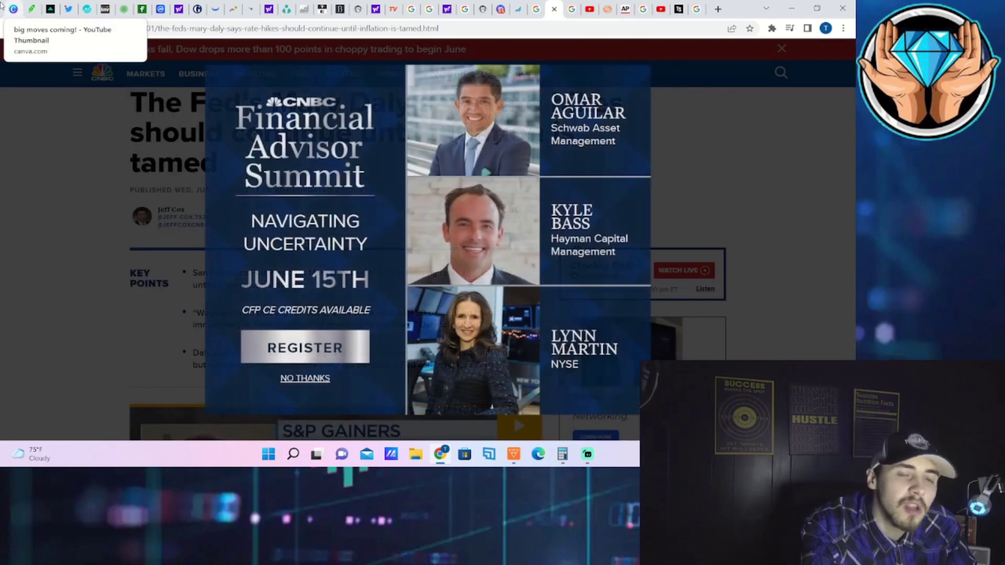
pyautogui.click(310, 383)
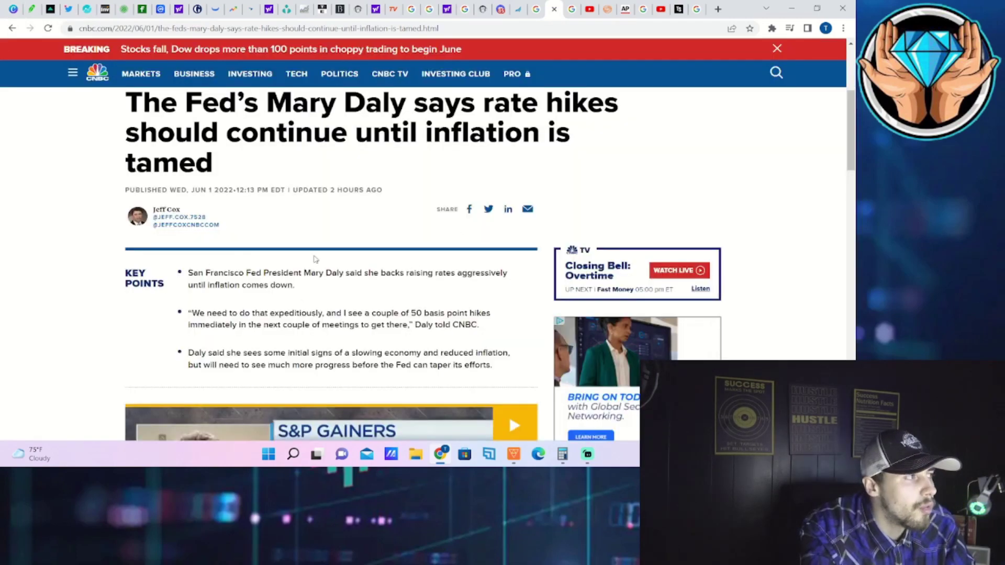
pyautogui.moveTo(507, 372)
pyautogui.mouseDown()
pyautogui.moveTo(207, 346)
pyautogui.moveTo(187, 331)
pyautogui.moveTo(192, 274)
pyautogui.mouseUp()
pyautogui.click(102, 322)
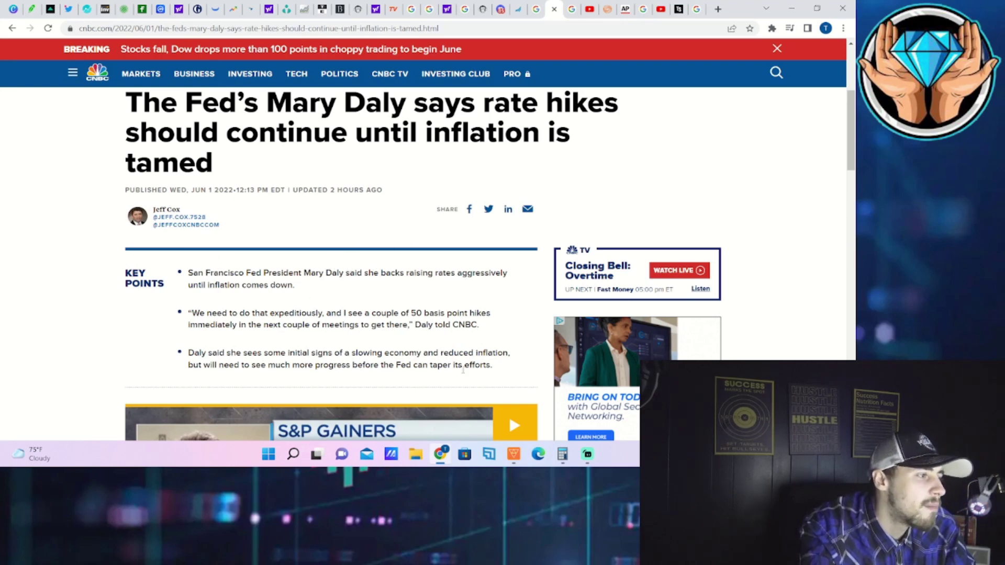
# Step: Highlight the article's three key-point bullets, then bring up Webull's GME one-minute chart
pyautogui.moveTo(492, 372); pyautogui.dragTo(193, 273)
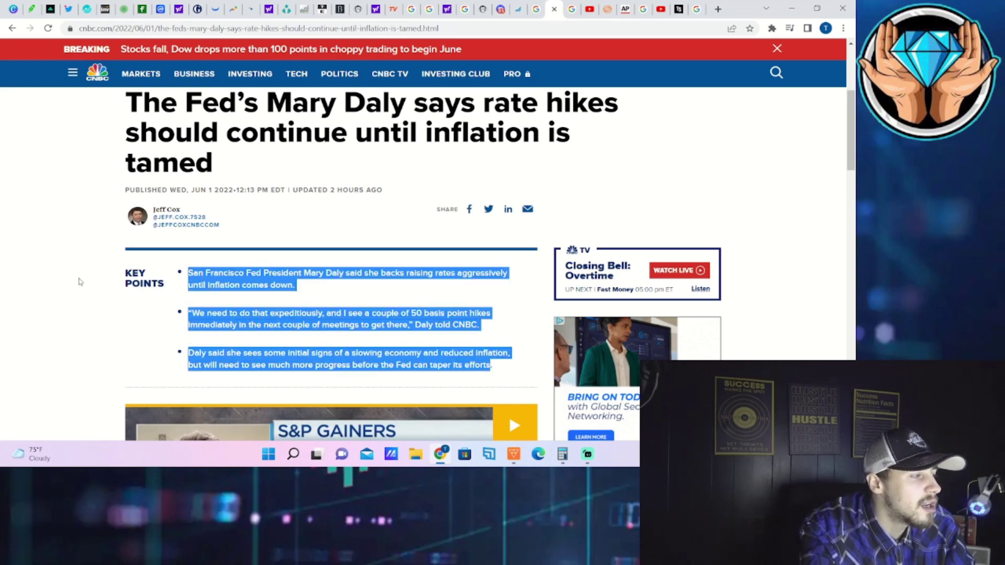
pyautogui.click(69, 259)
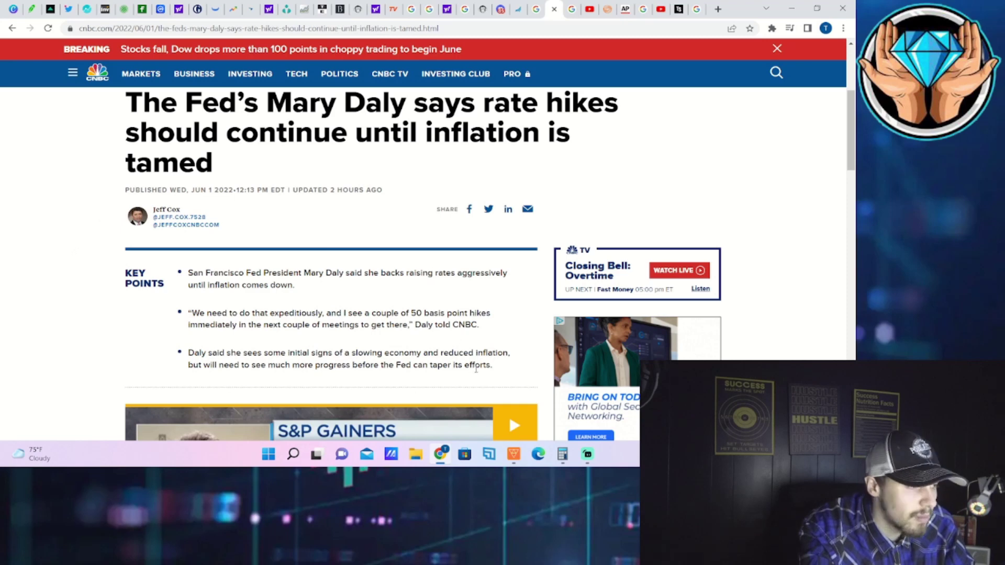
pyautogui.moveTo(494, 370); pyautogui.dragTo(229, 273)
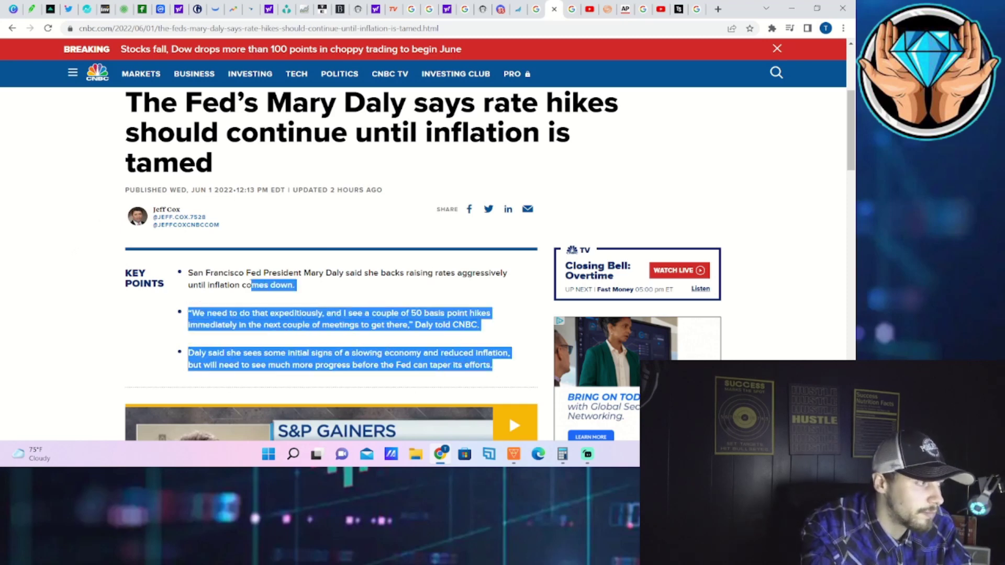
pyautogui.moveTo(225, 269); pyautogui.dragTo(190, 272)
pyautogui.click(189, 272)
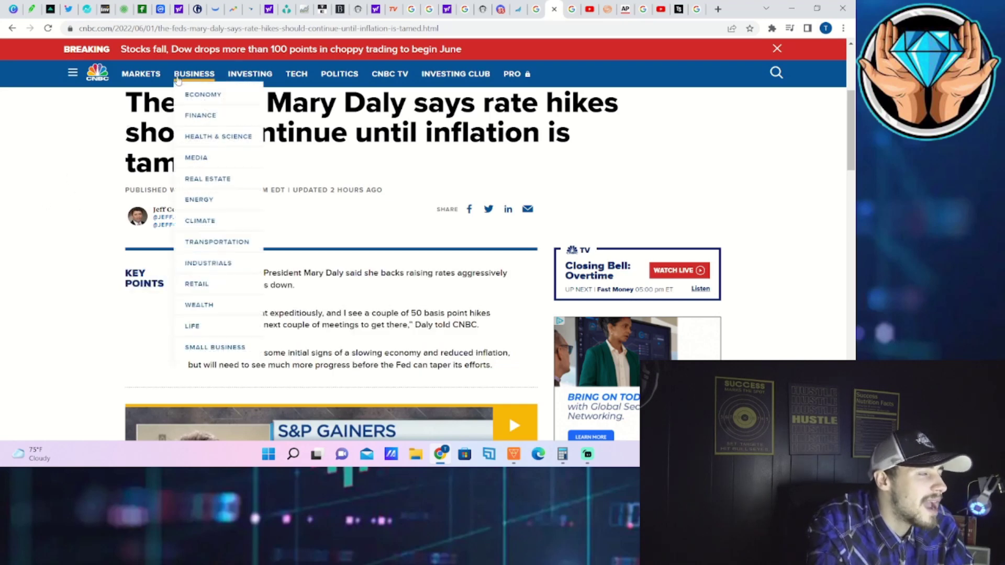
pyautogui.moveTo(214, 9)
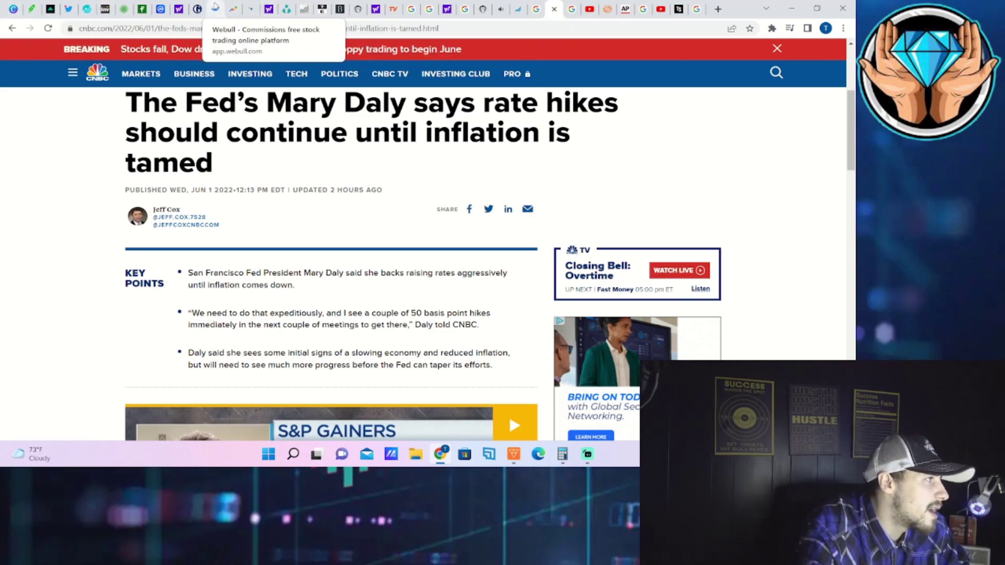
pyautogui.click(215, 8)
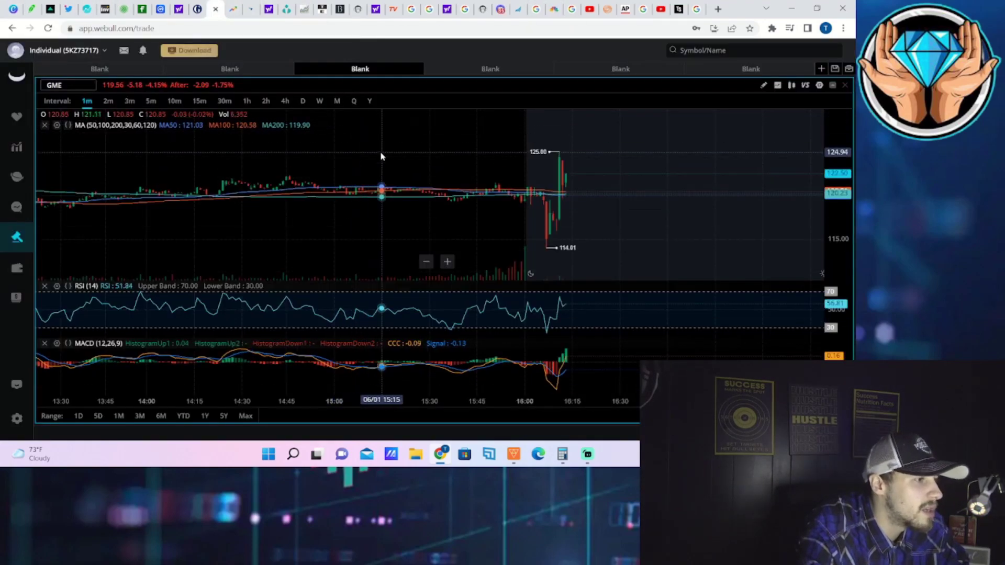